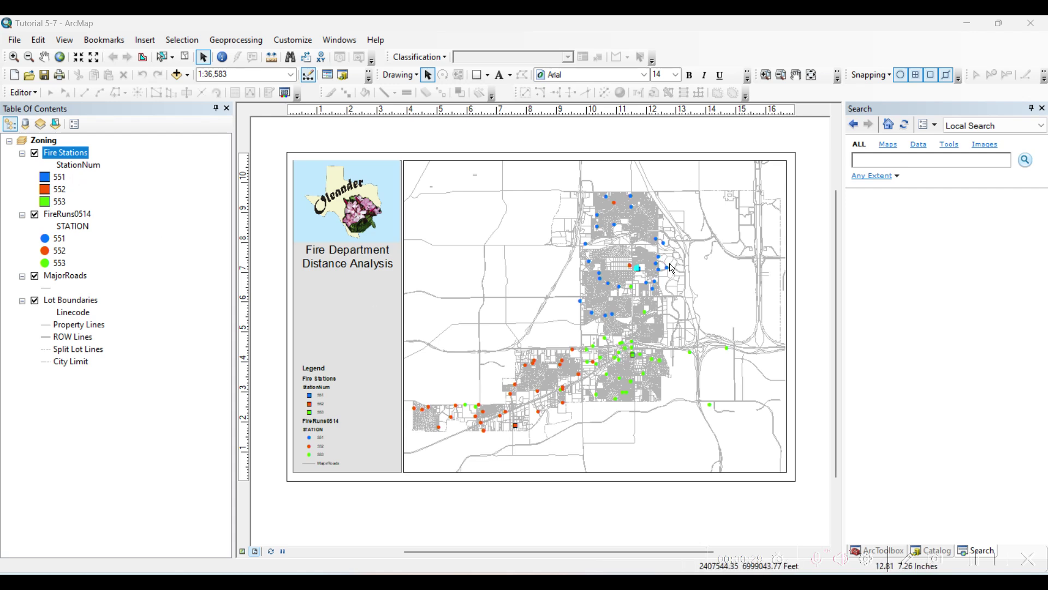
- Confirm the Spatial Analyst extension is enabled in Customize > Extensions
left_click(305, 44)
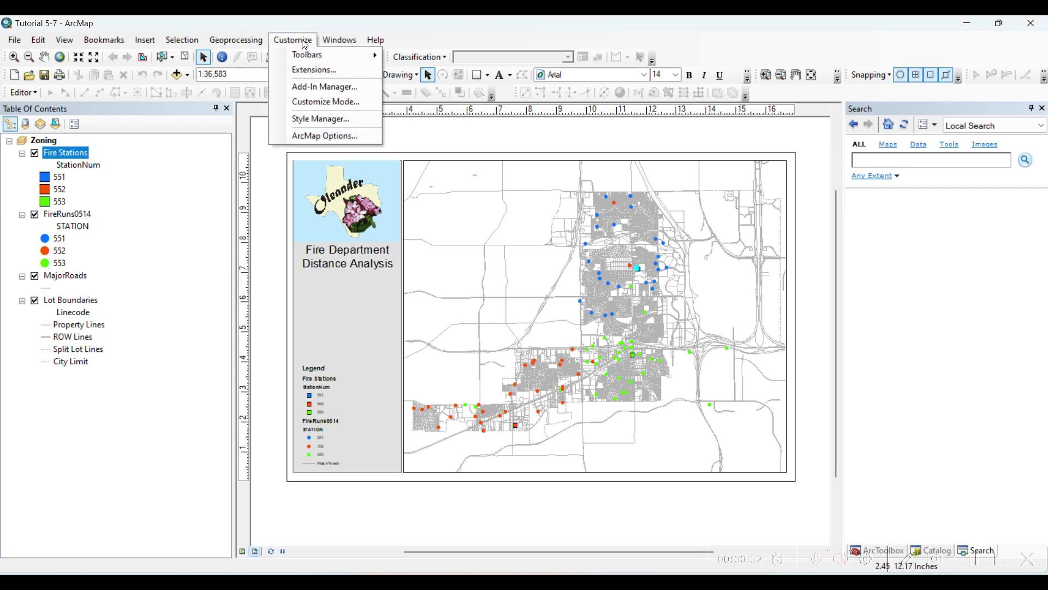
left_click(313, 70)
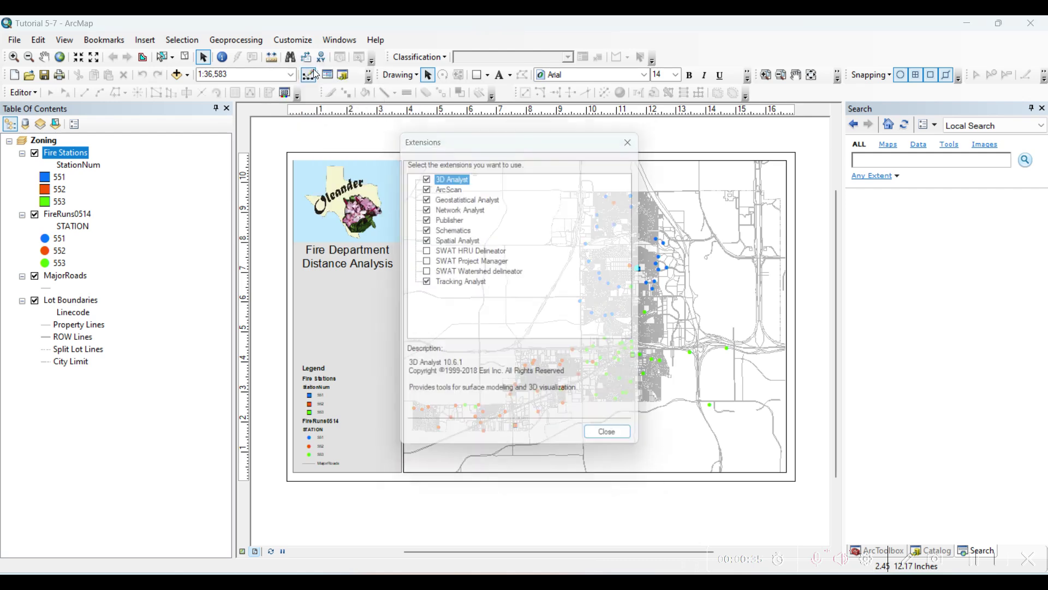
left_click(469, 241)
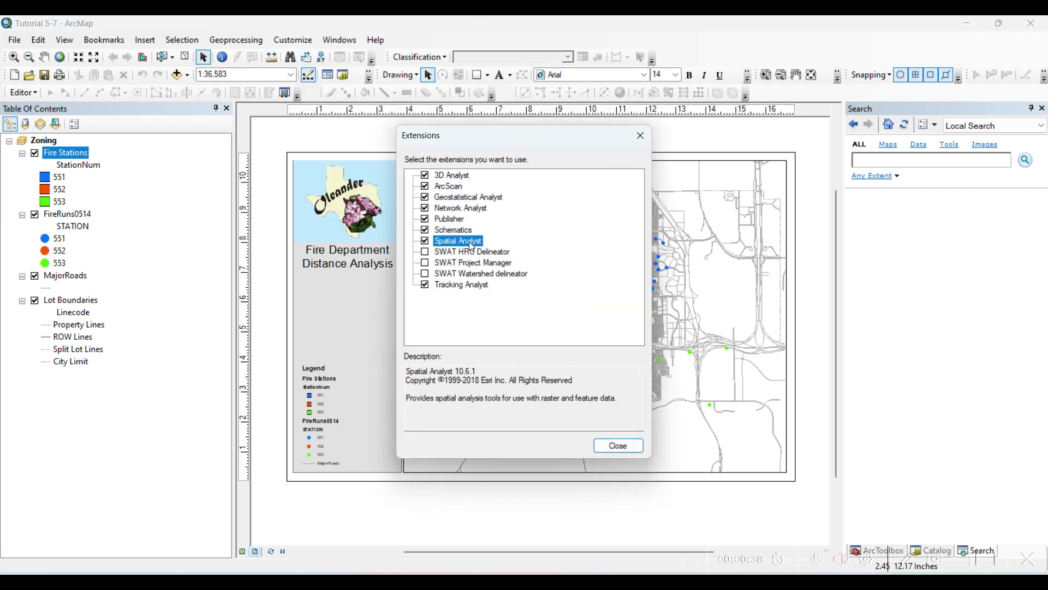
left_click(640, 136)
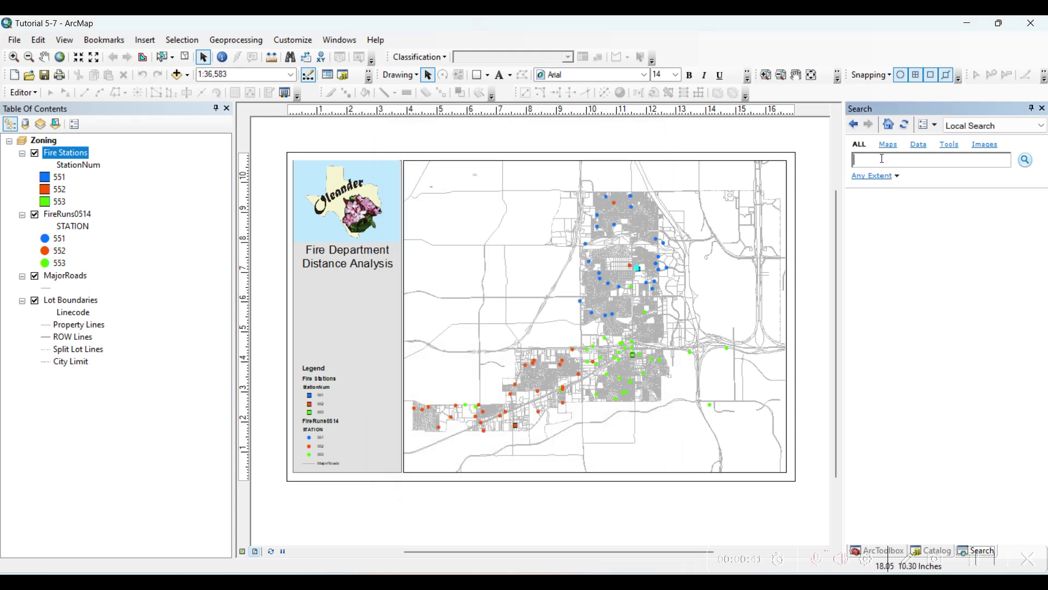
- Search the tools for 'Euclidean' and open Euclidean Distance (Spatial Analyst)
type("eucldian")
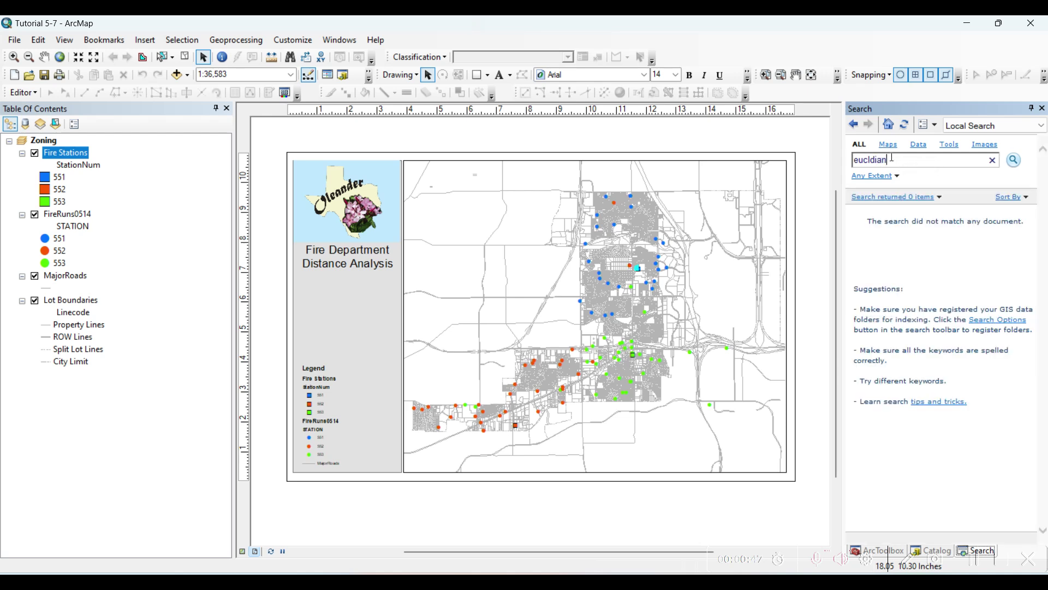
left_click(873, 160)
type("i")
left_click(978, 565)
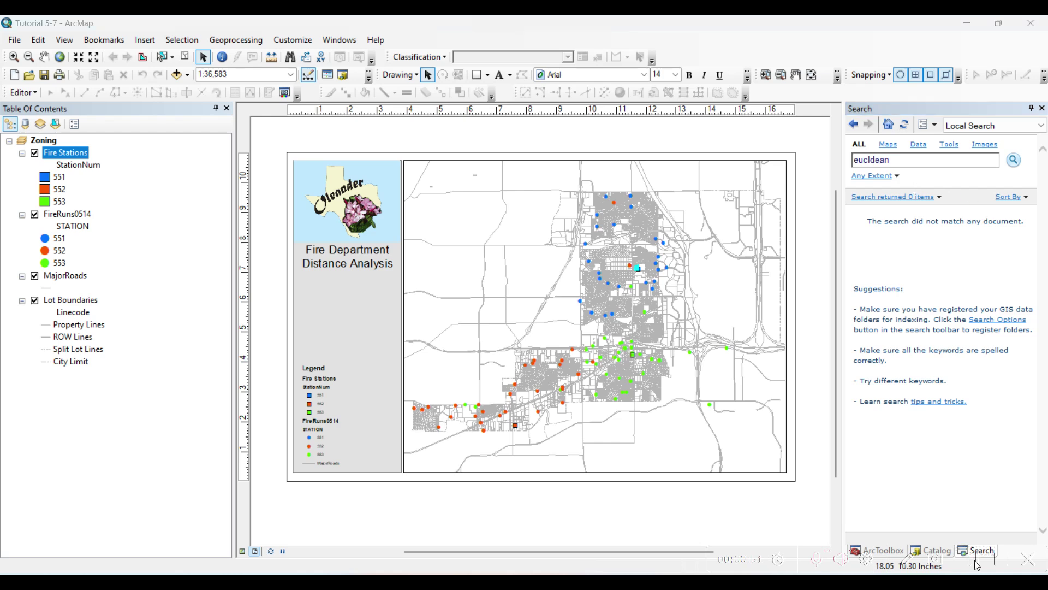
left_click_drag(891, 160, 826, 156)
type("Eu")
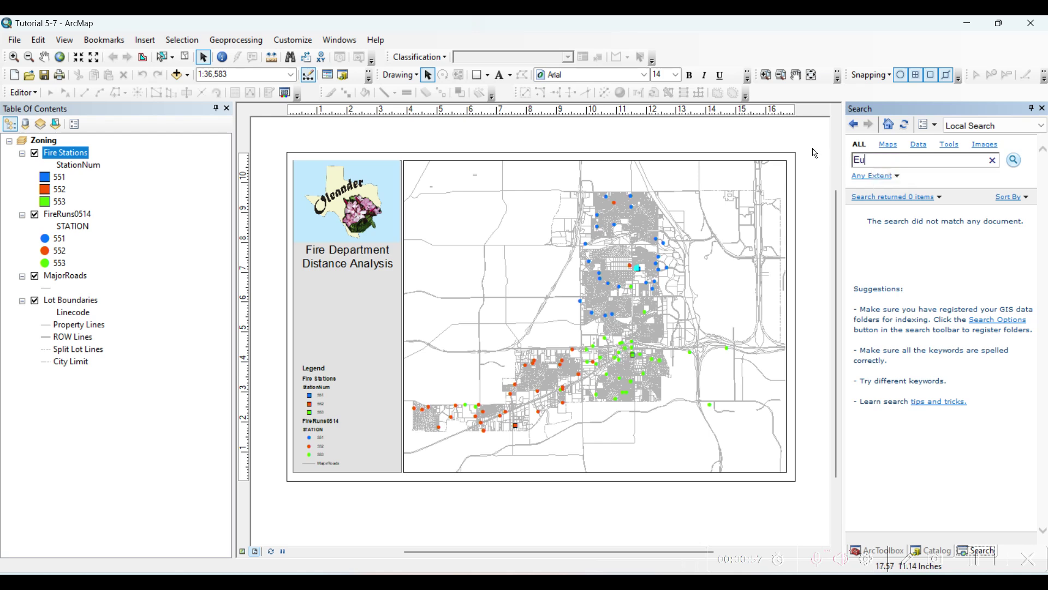
type("clidean")
key("Return")
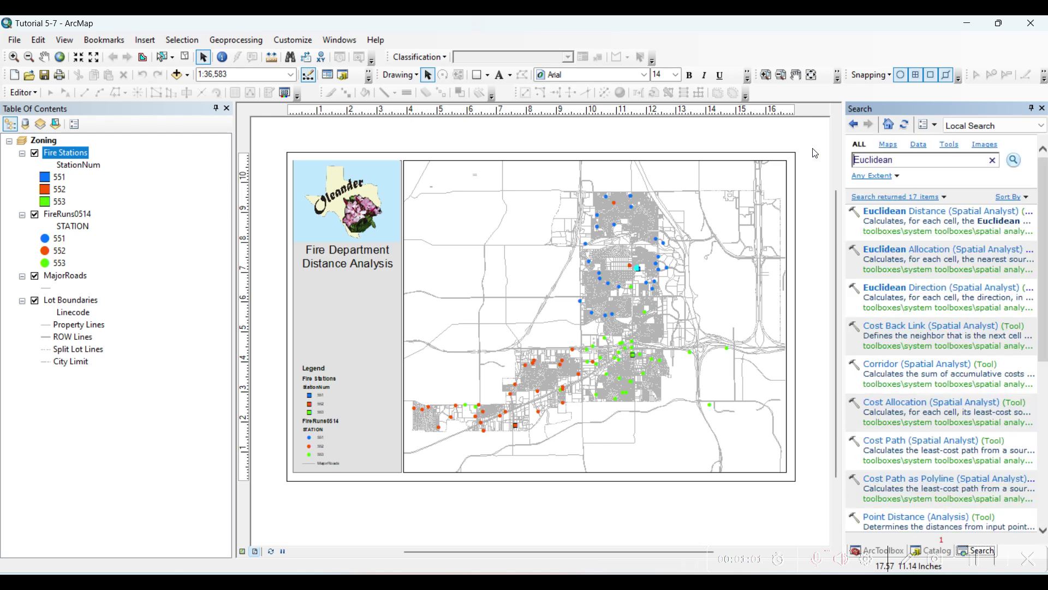
left_click(883, 210)
- Use Fire Stations as the input and save the output raster as Station1_datance
left_click(692, 136)
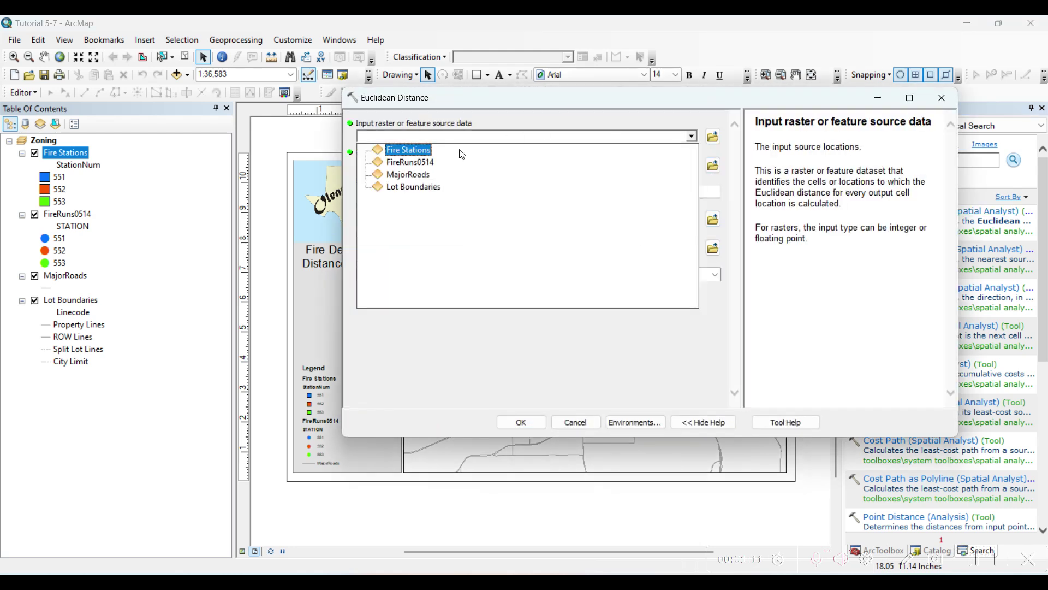
left_click(414, 149)
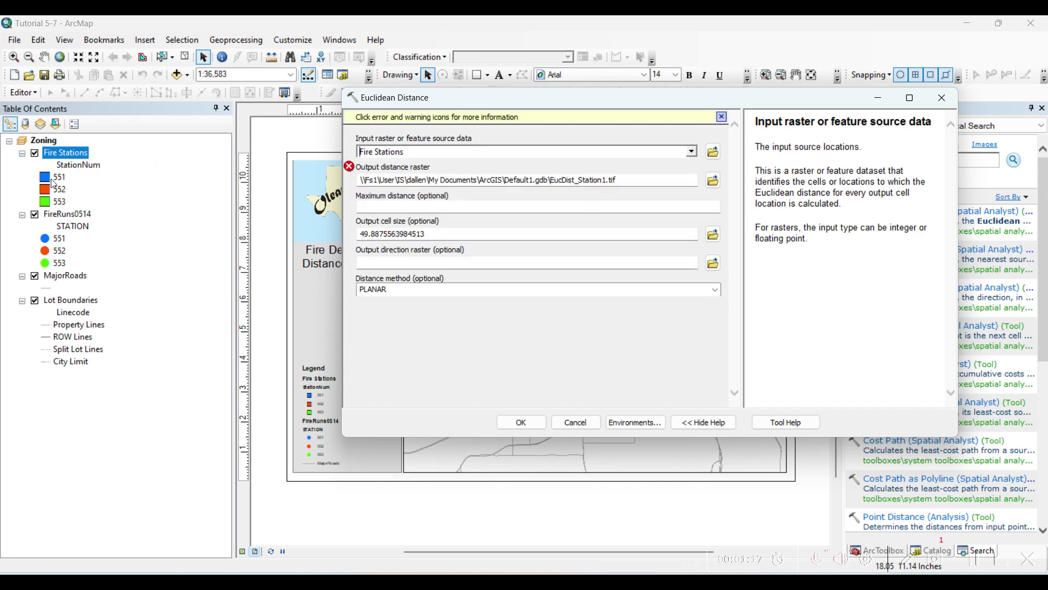
left_click(713, 180)
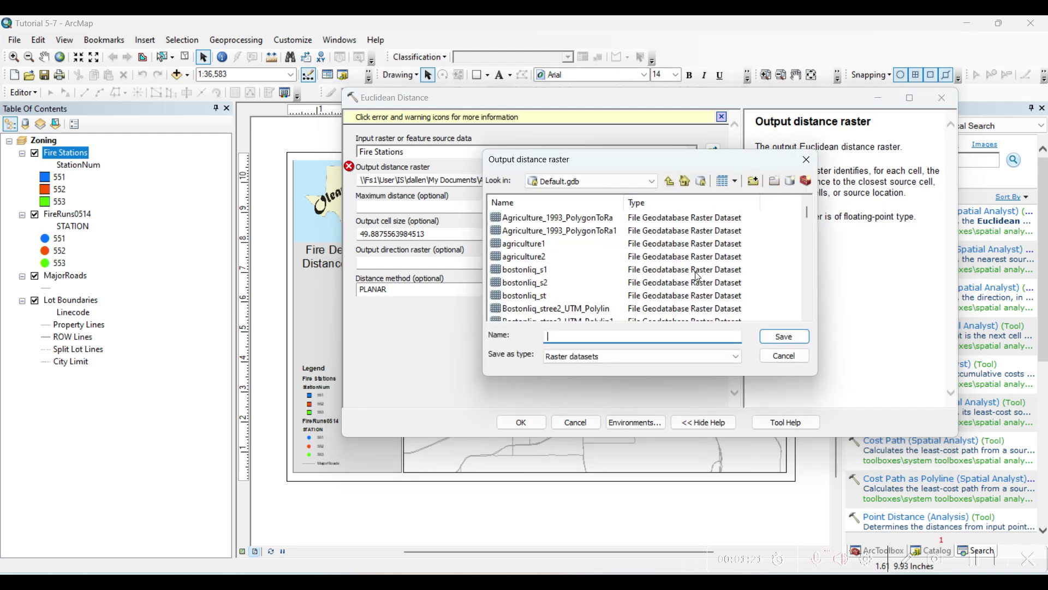
scroll(677, 282, "down", 5)
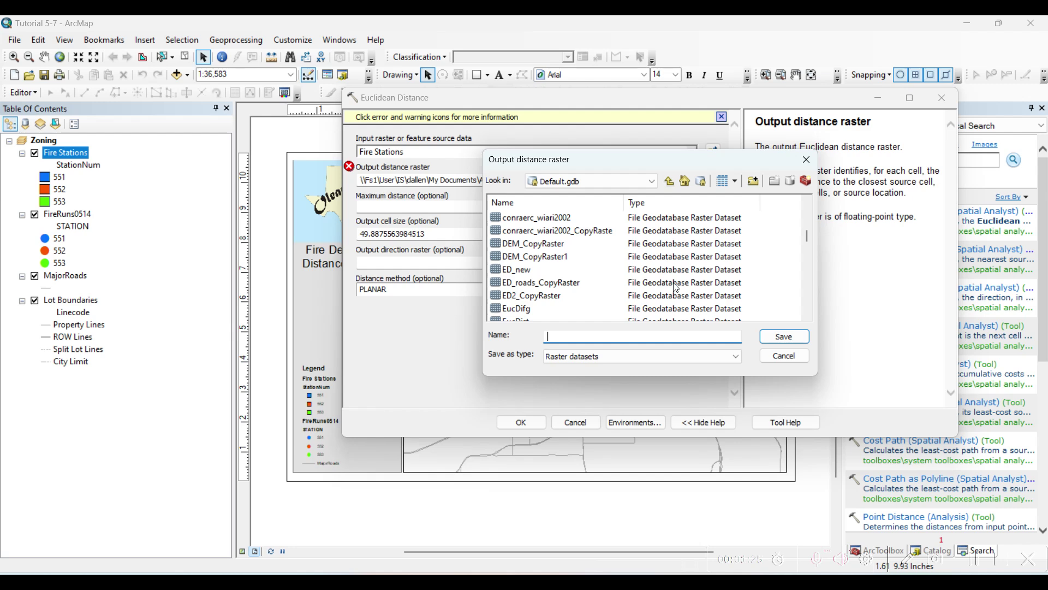
type("Station1_datance")
left_click(785, 336)
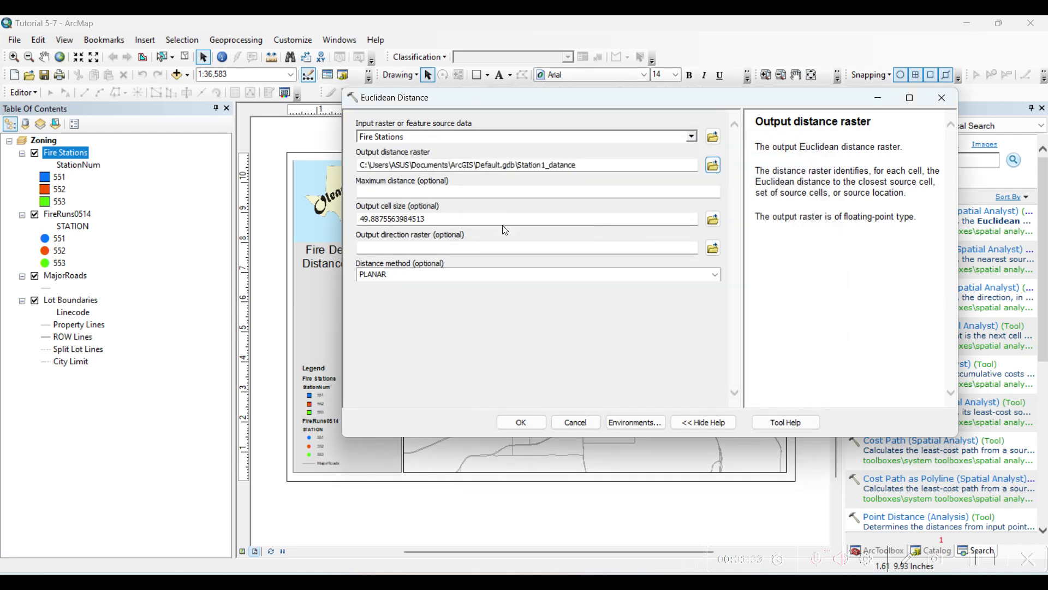
- Set the output cell size to 50 and the maximum distance to 10560
left_click(499, 218)
left_click_drag(498, 218, 324, 214)
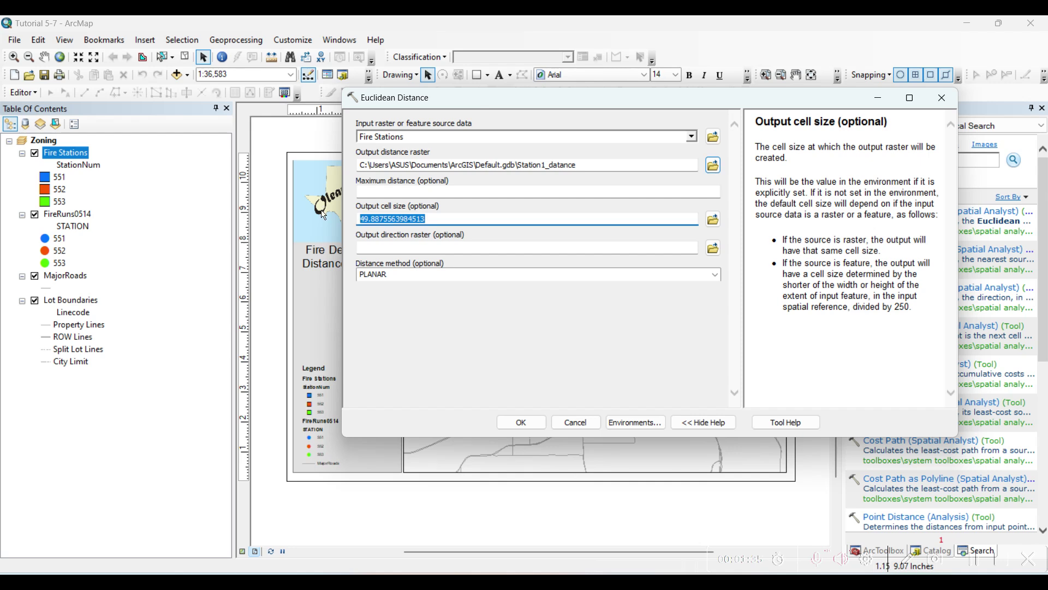
type("50")
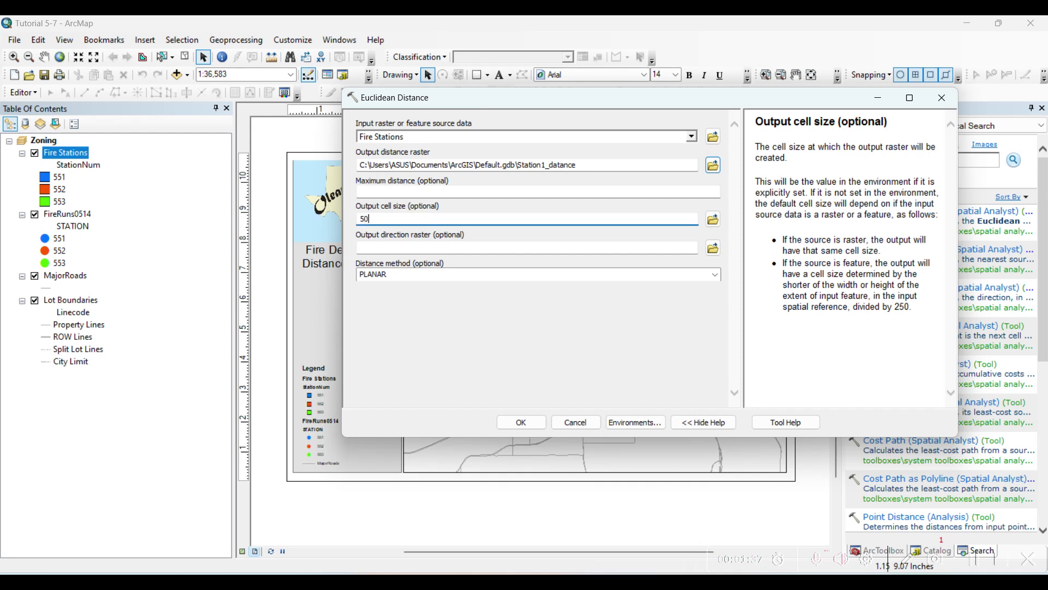
left_click(405, 245)
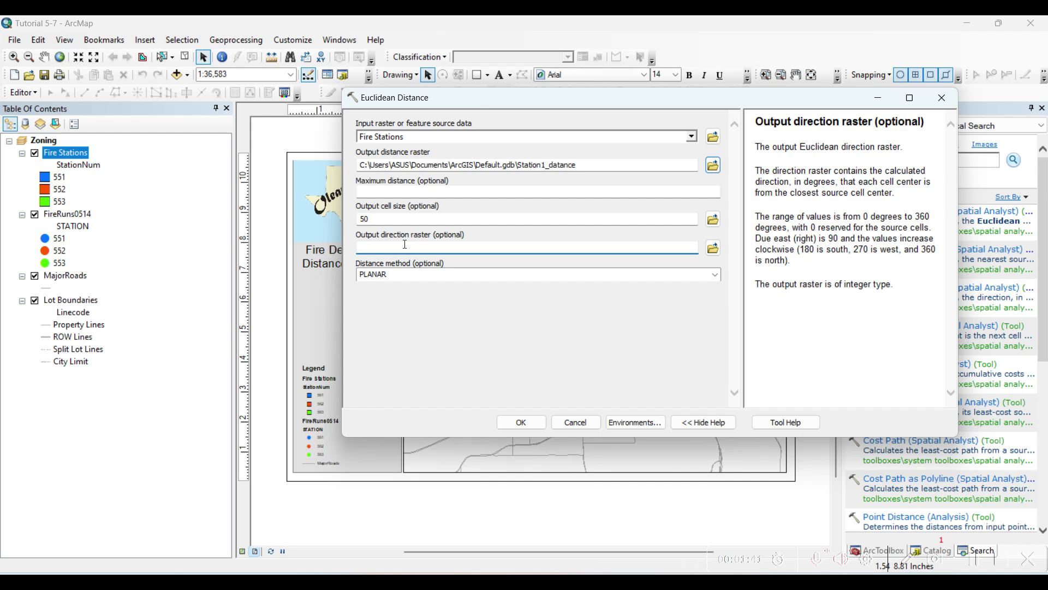
left_click(503, 190)
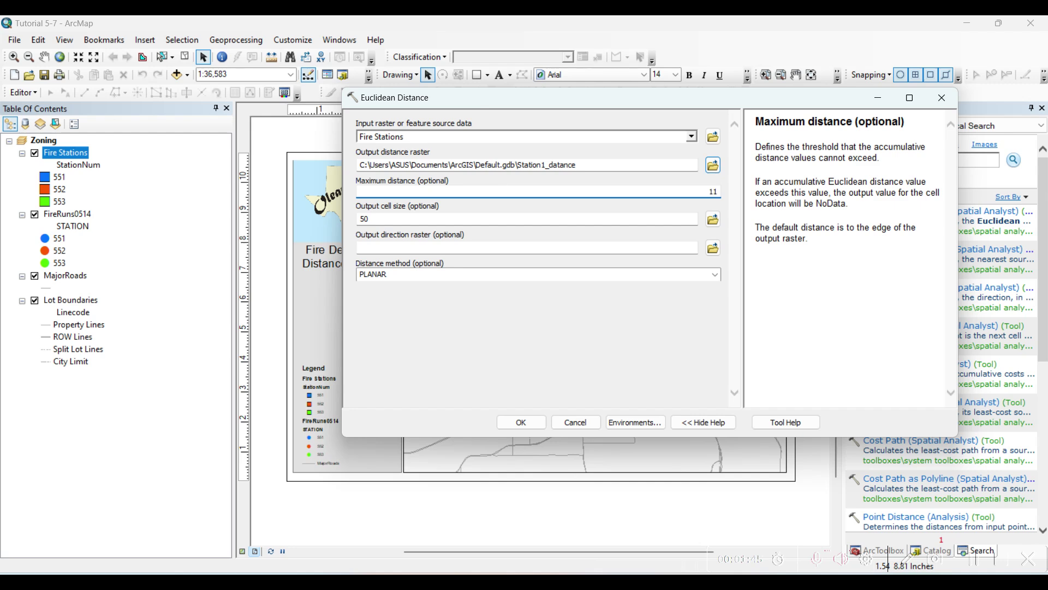
type("10560")
left_click(411, 217)
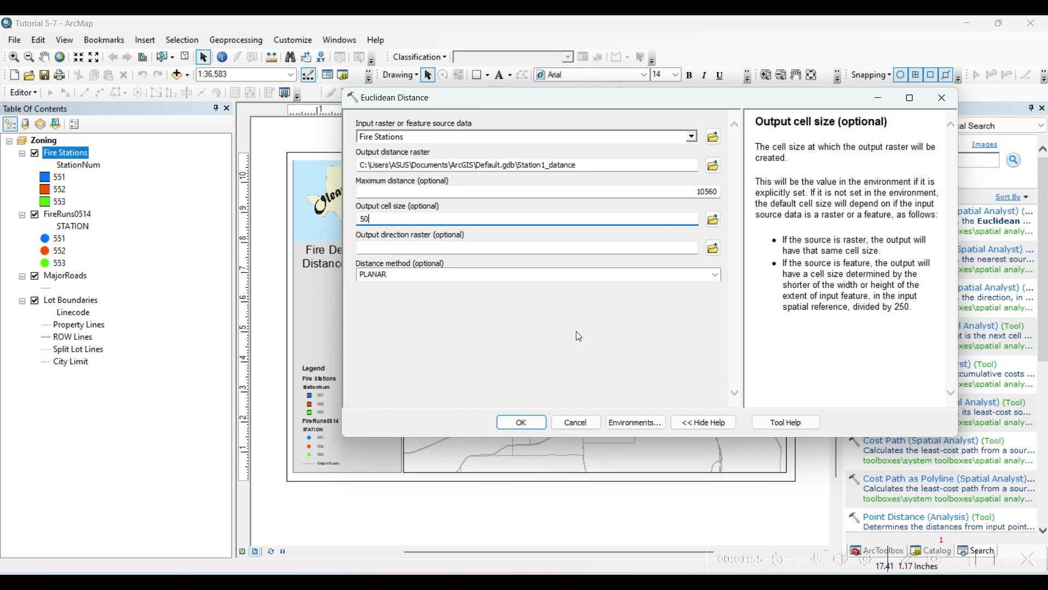
left_click(642, 423)
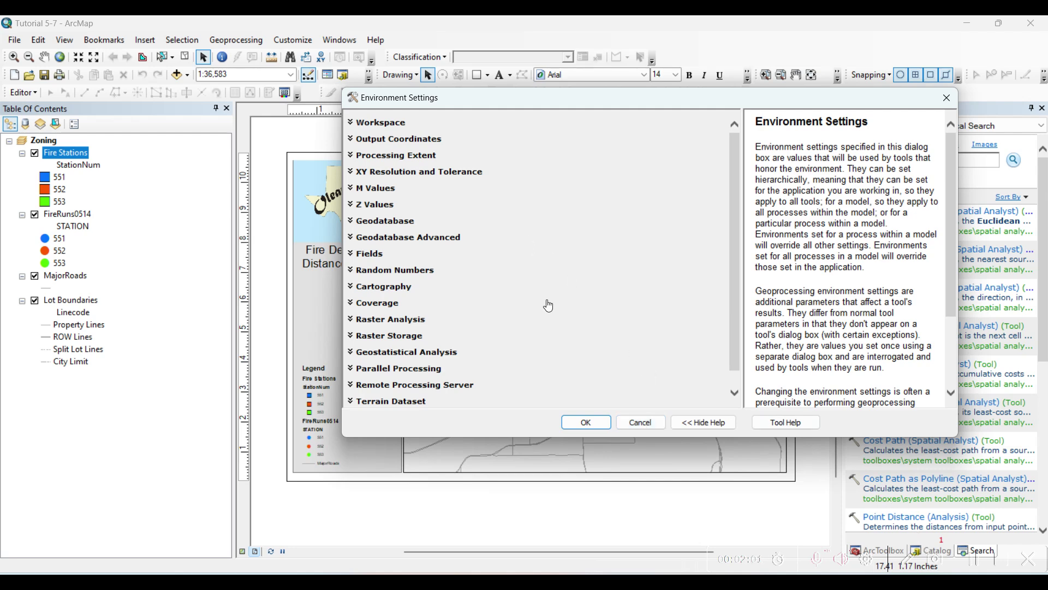
- Set the Processing Extent to 'Same as layer Lot Boundaries' and apply
left_click(375, 157)
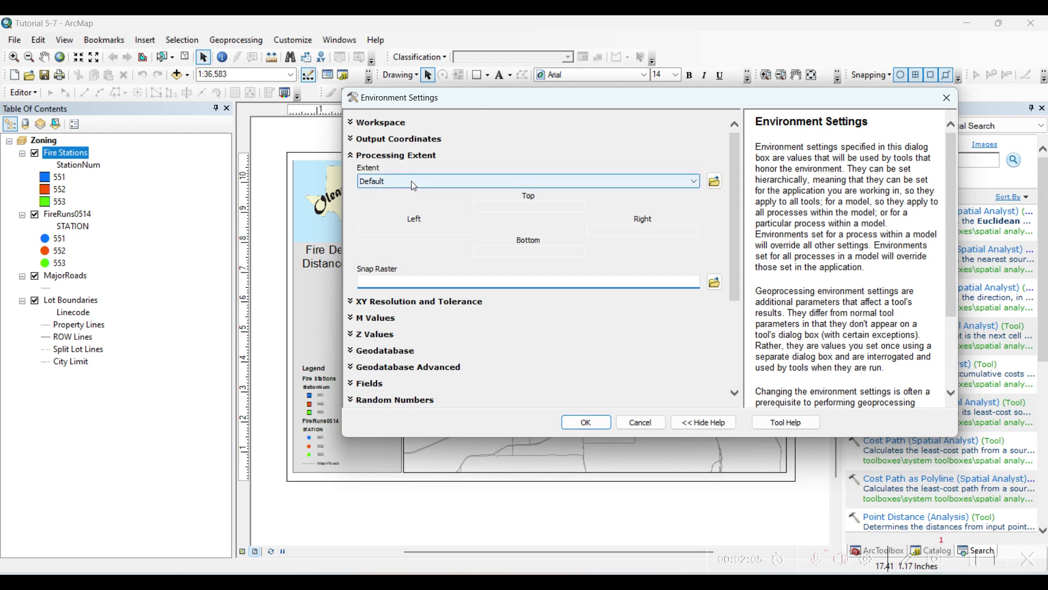
left_click(437, 185)
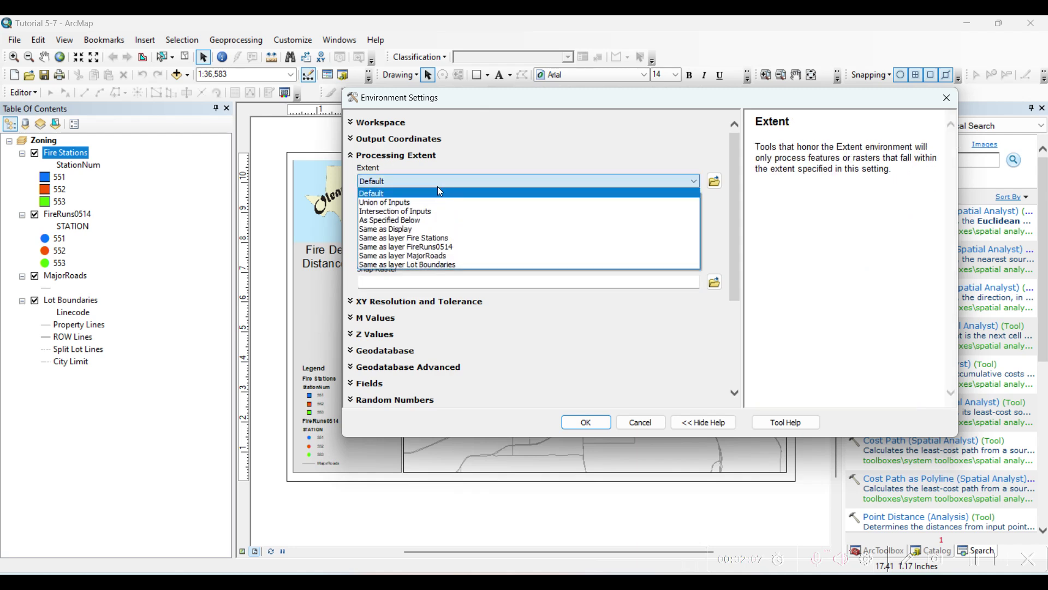
left_click(423, 264)
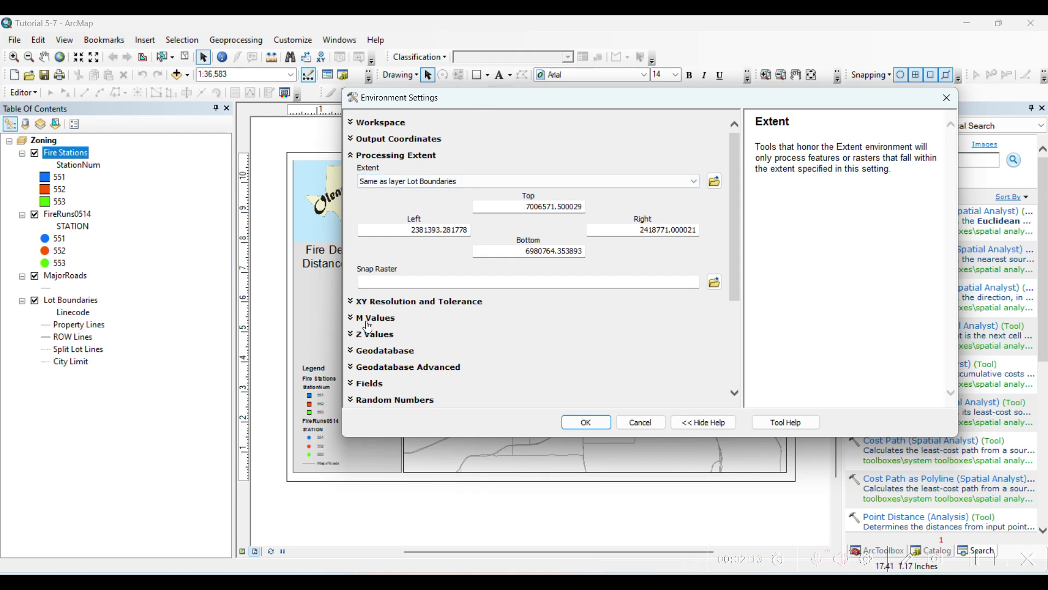
left_click(578, 427)
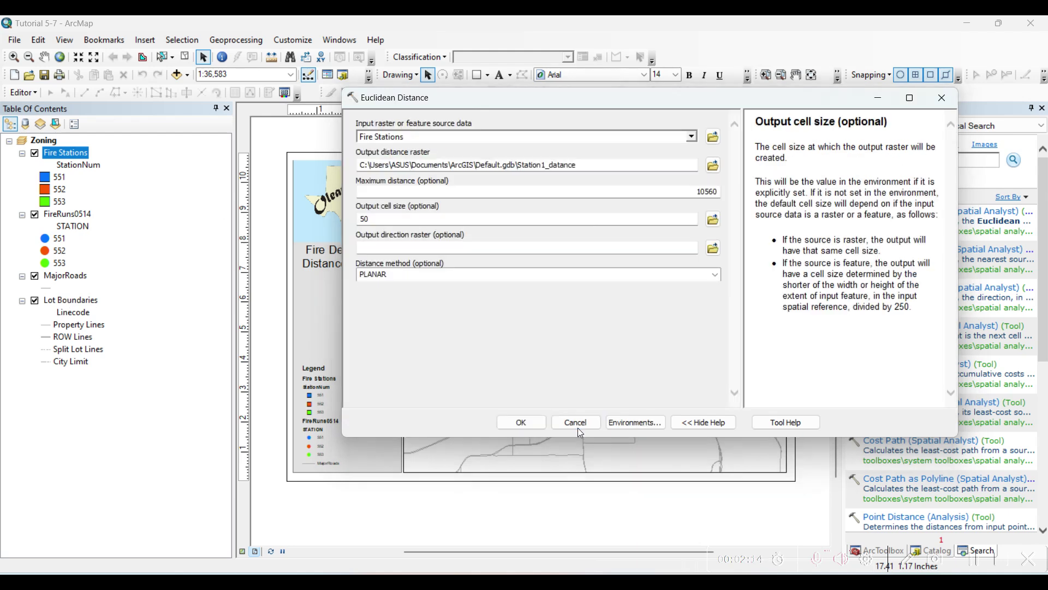
- Run the Station1_datance distance calculation and check station 553's row in the Fire Stations attribute table
left_click(522, 422)
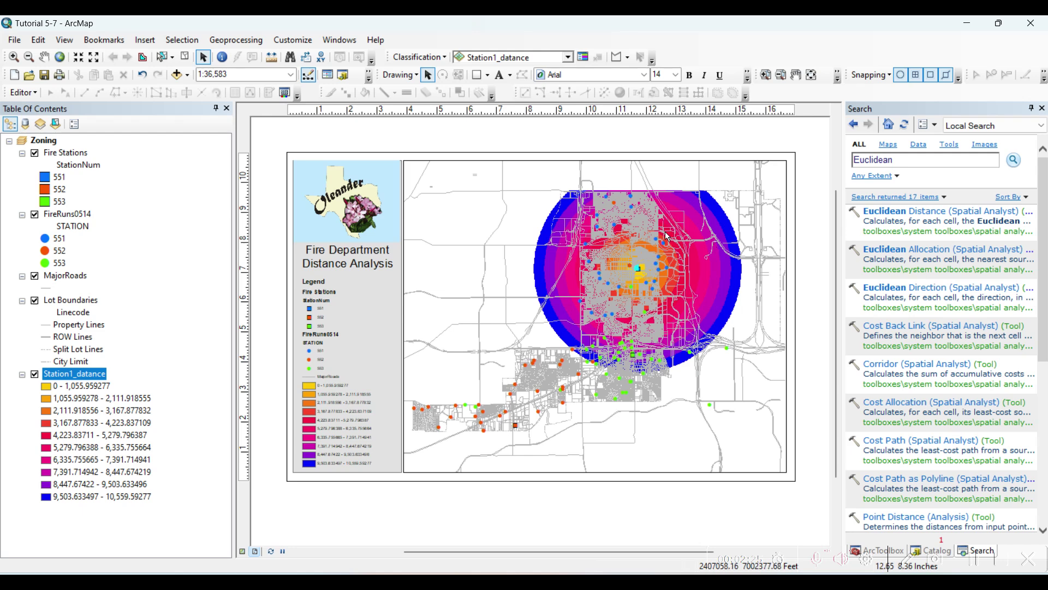
left_click(78, 153)
right_click(77, 154)
left_click(141, 194)
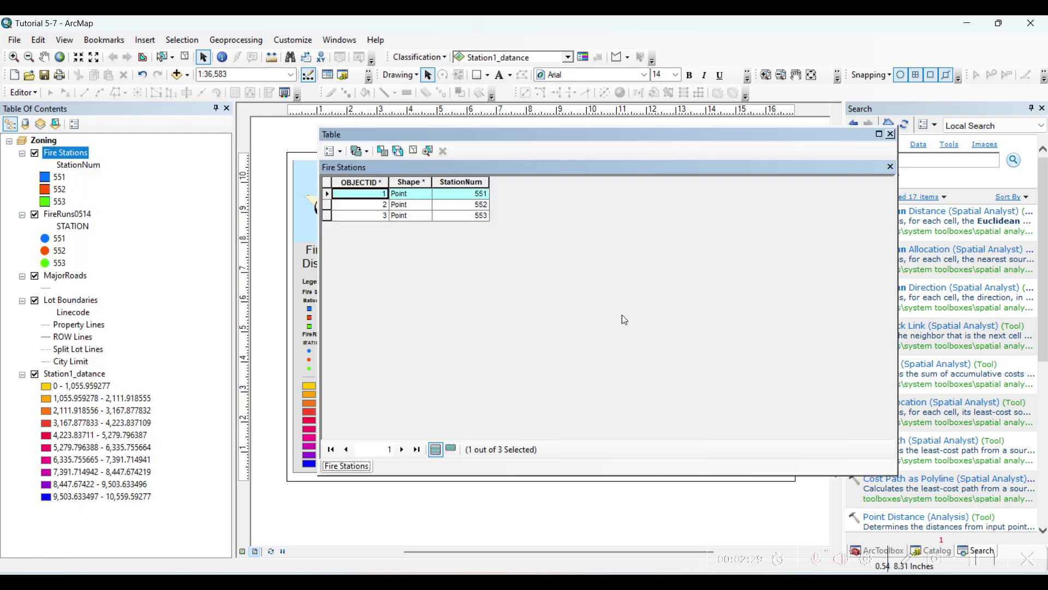
left_click(327, 216)
left_click(891, 135)
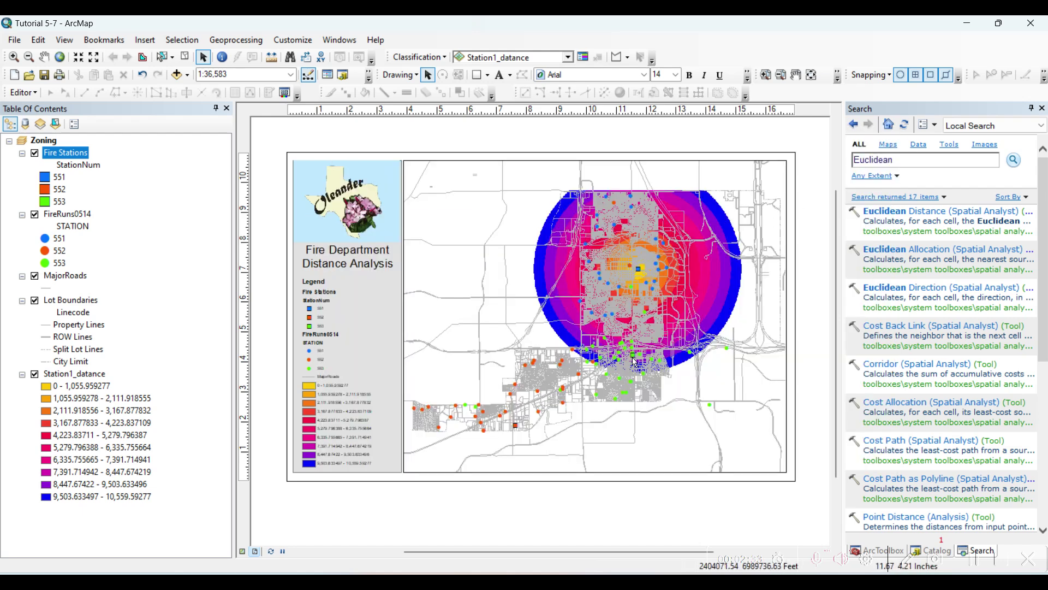
- Review the Fire Stations attribute table two more times
right_click(79, 154)
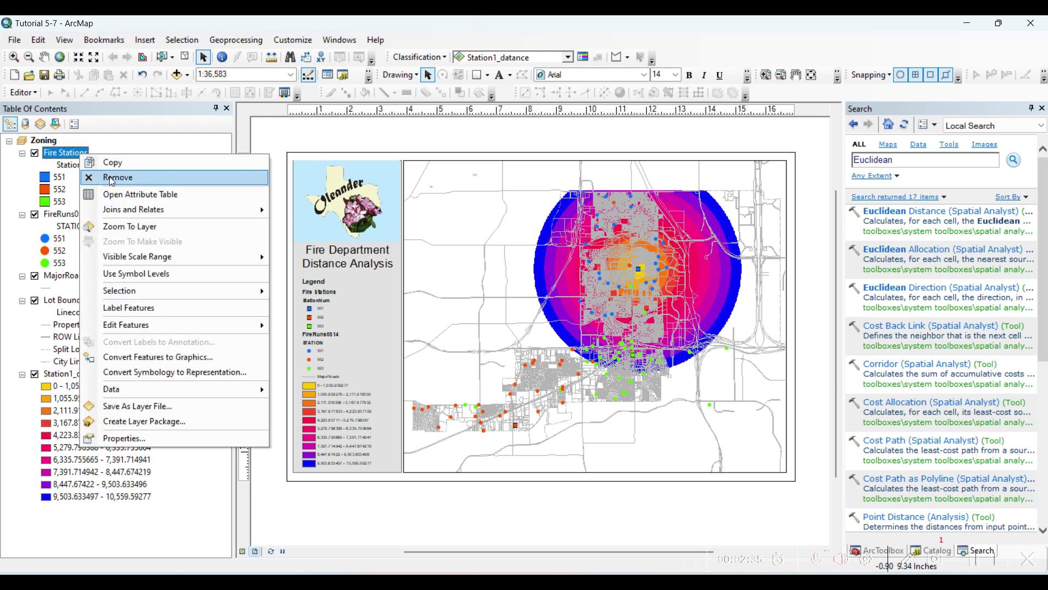
left_click(112, 194)
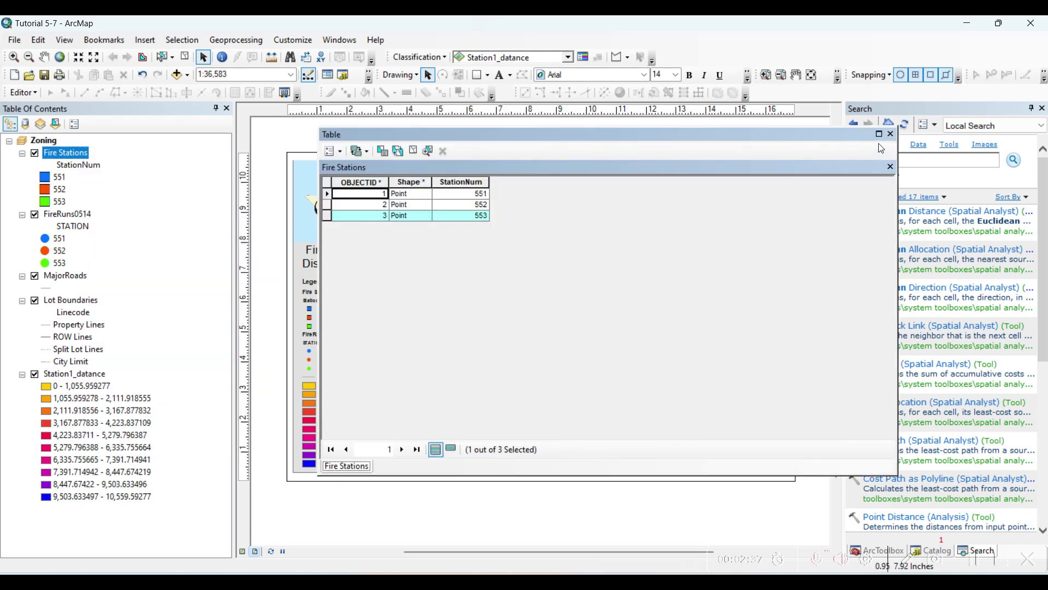
left_click(891, 134)
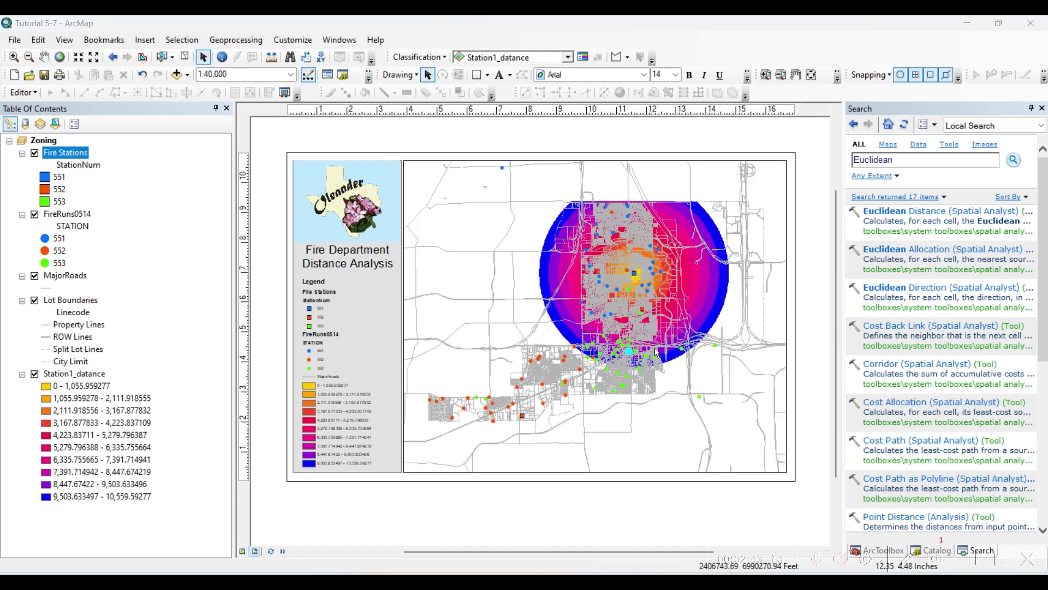
right_click(65, 154)
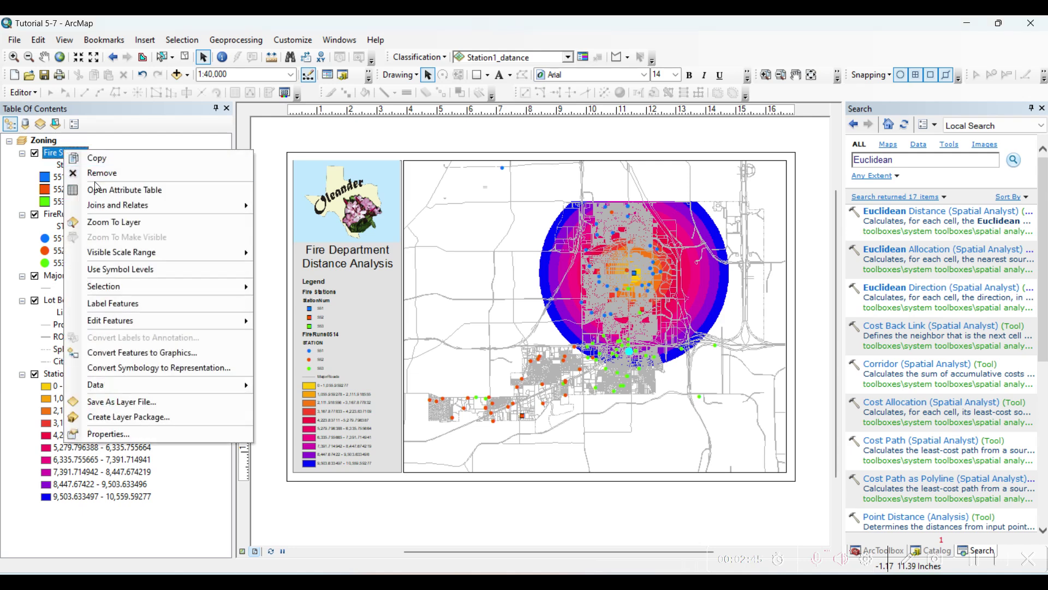
left_click(109, 188)
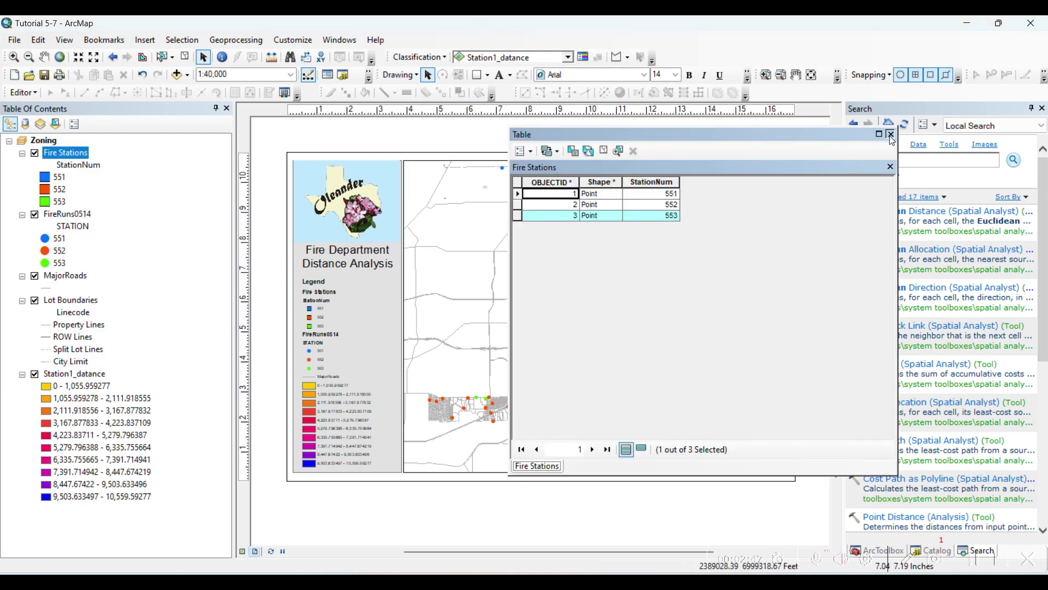
left_click(890, 135)
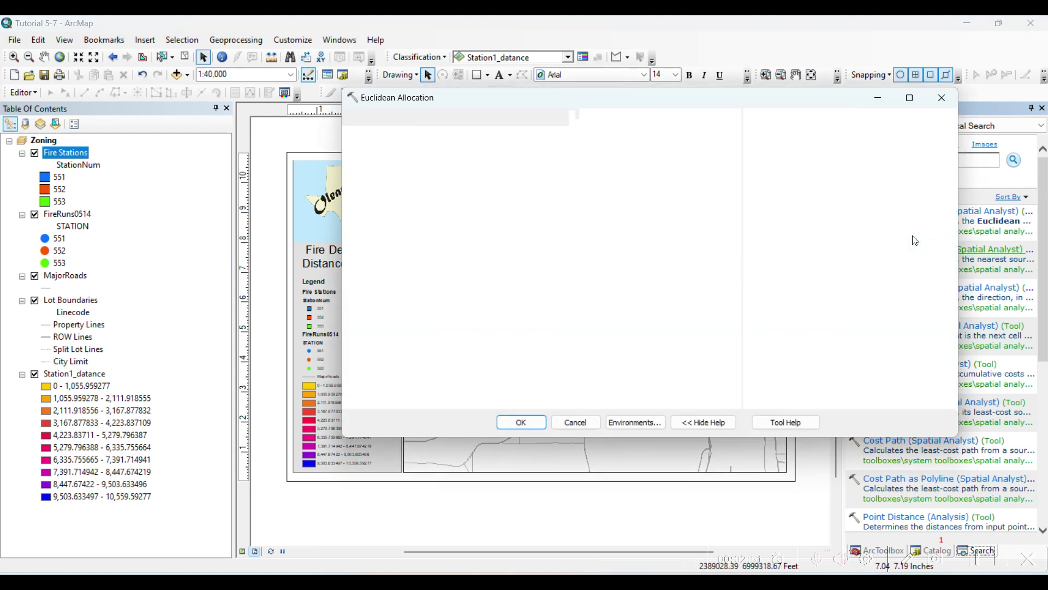
- Start a new Euclidean Distance from Fire Stations with output Station2_Distance
left_click(943, 96)
left_click(896, 216)
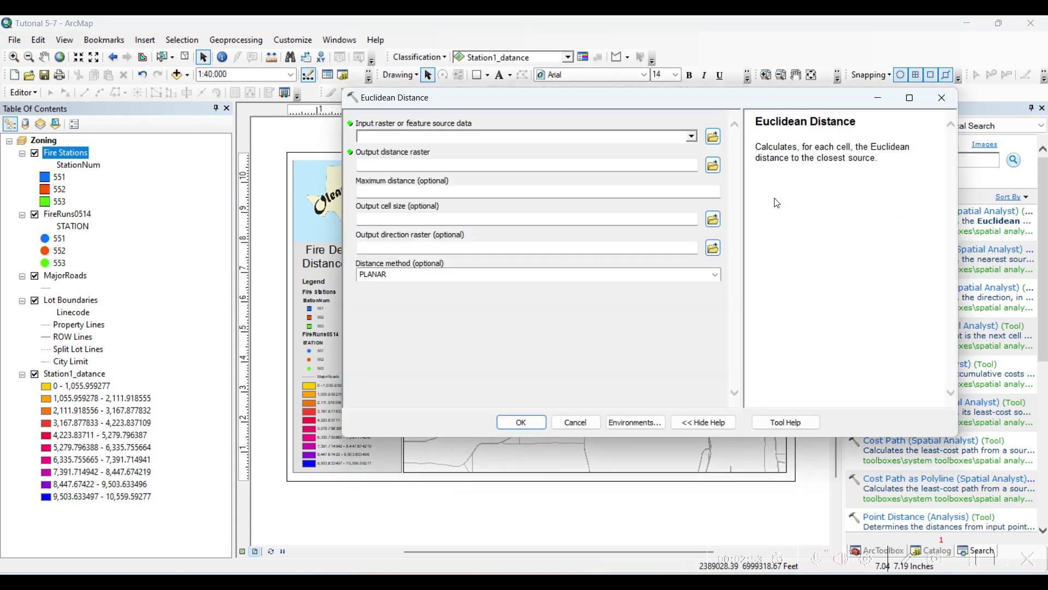
left_click(692, 136)
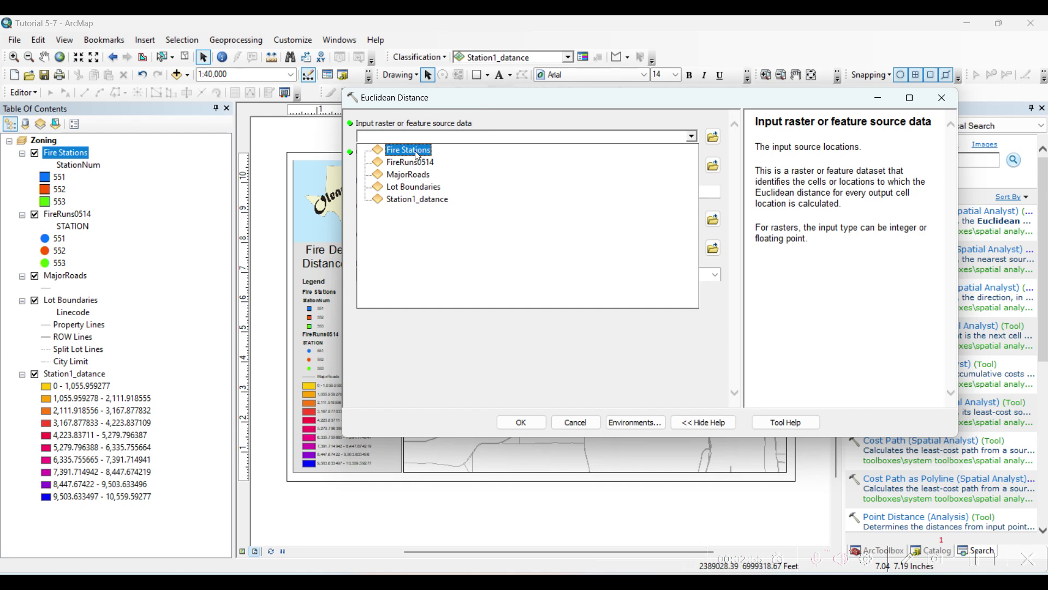
left_click(436, 151)
left_click(713, 180)
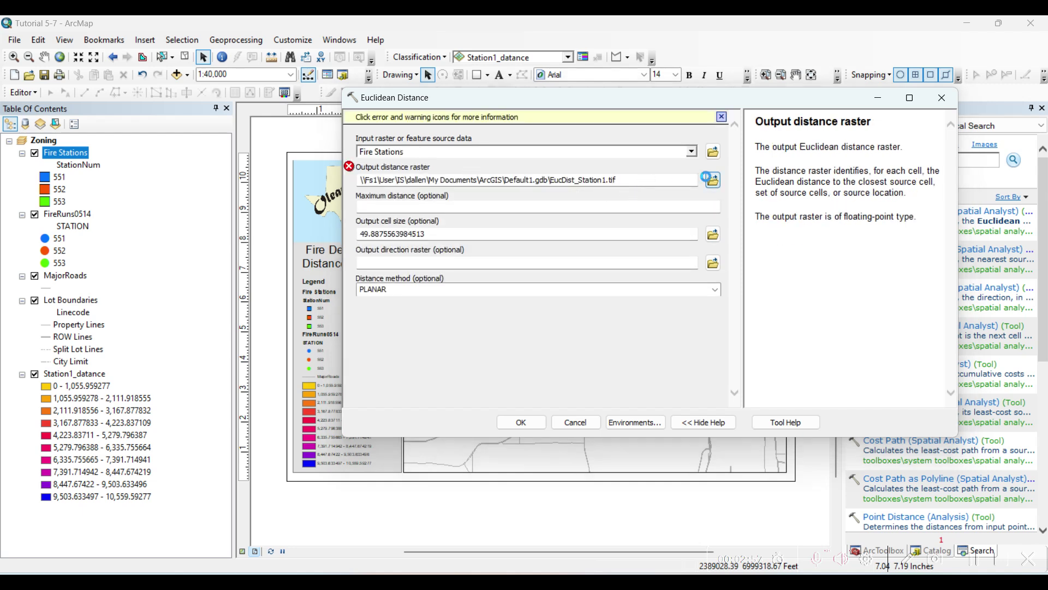
scroll(669, 256, "up", 5)
scroll(669, 260, "down", 4)
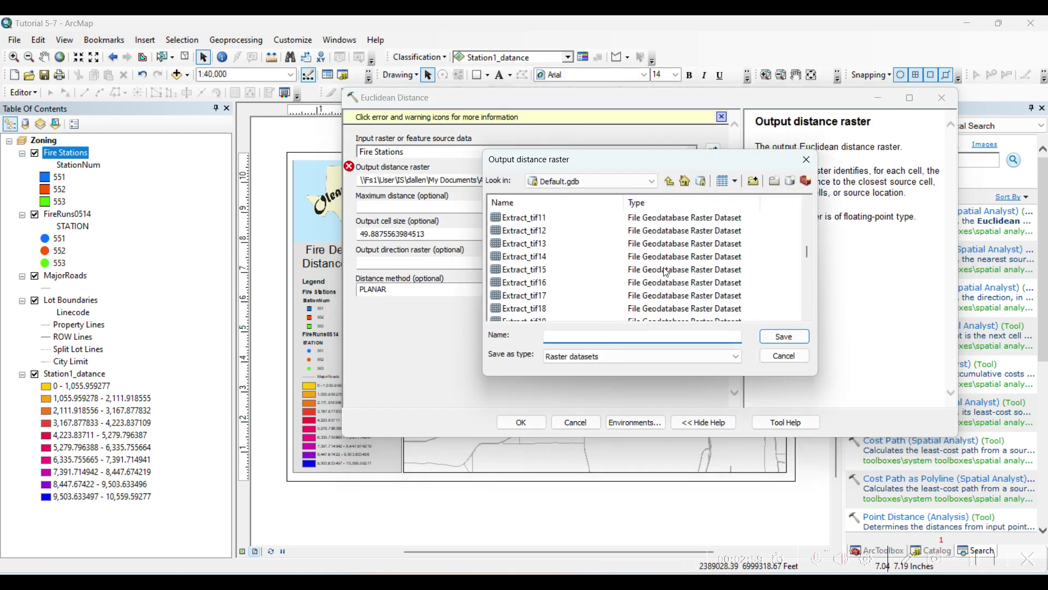
type("Station2_Distance")
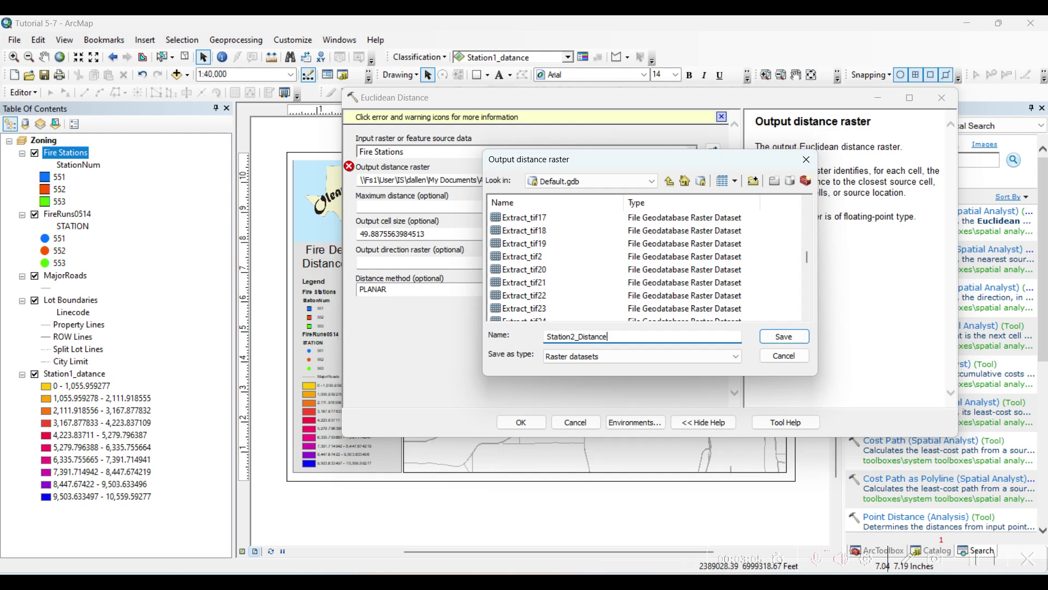
key("Return")
- Set cell size 50 and maximum distance 10560
double_click(495, 220)
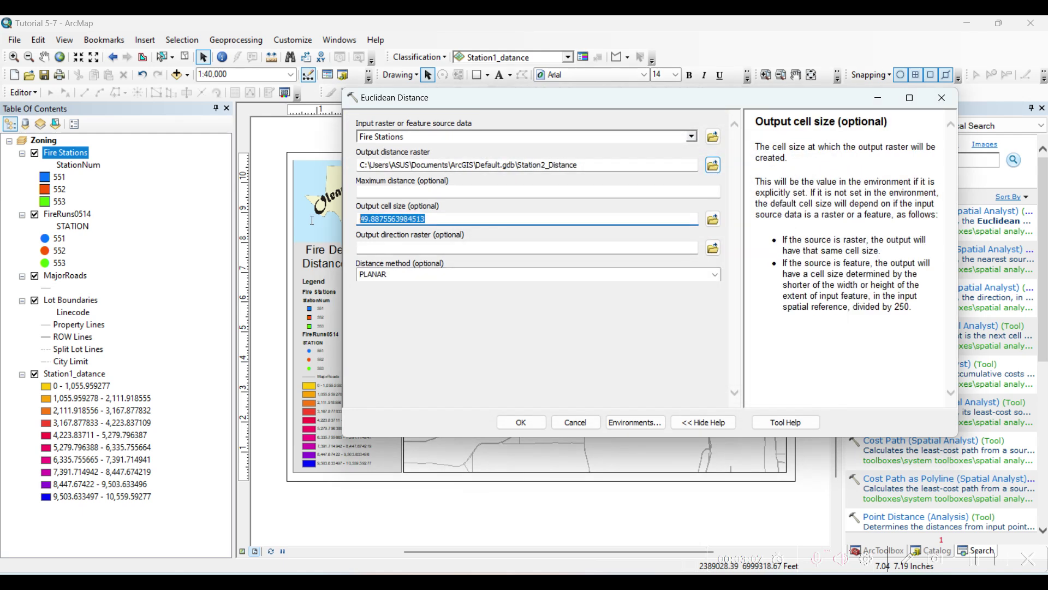
type("5")
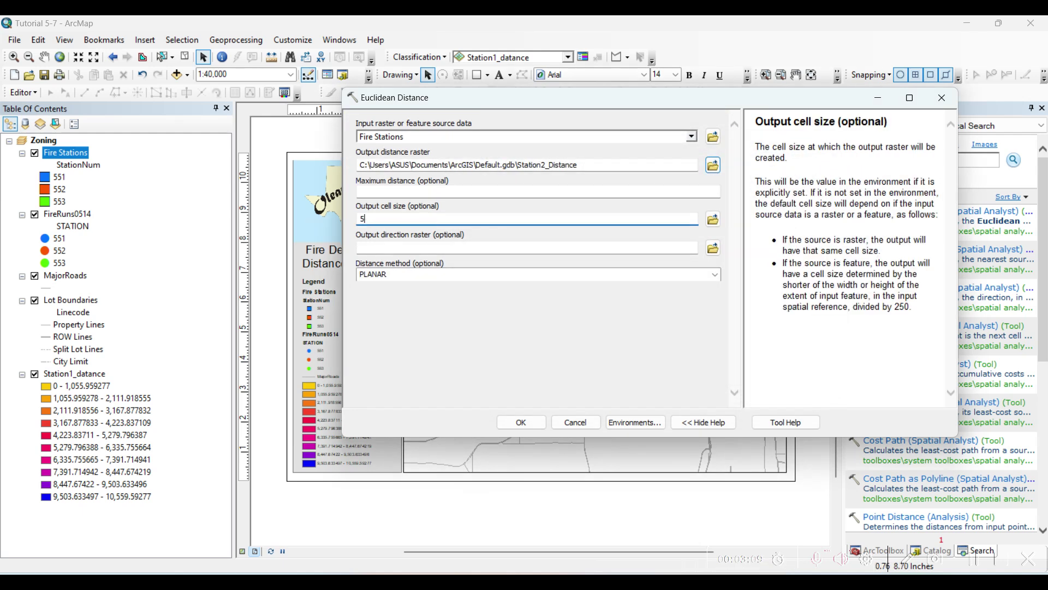
type("0")
left_click(623, 190)
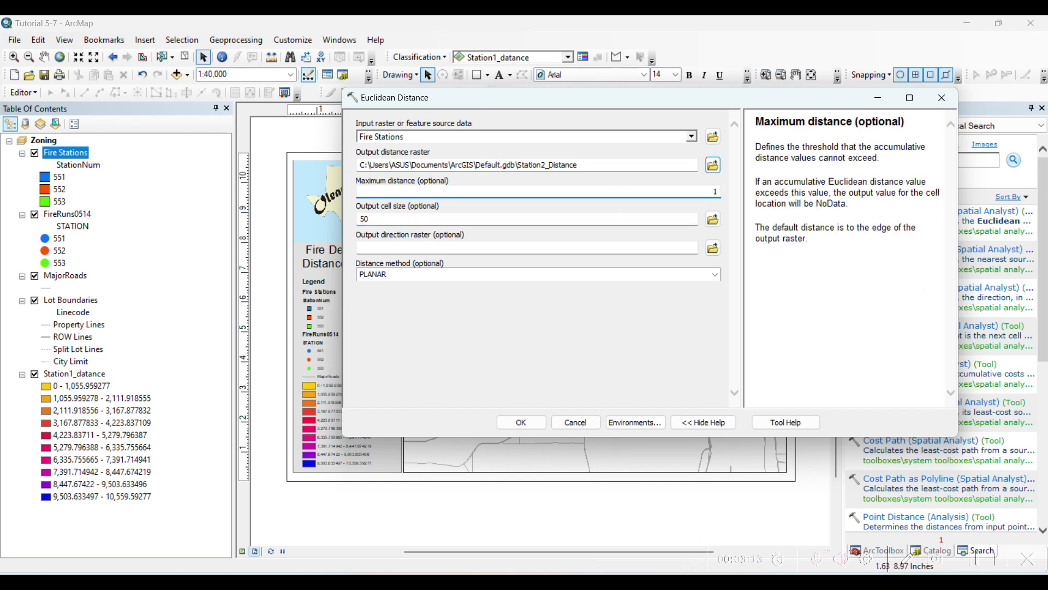
type("10560")
- Set the processing extent to match the Lot Boundaries layer
left_click(632, 423)
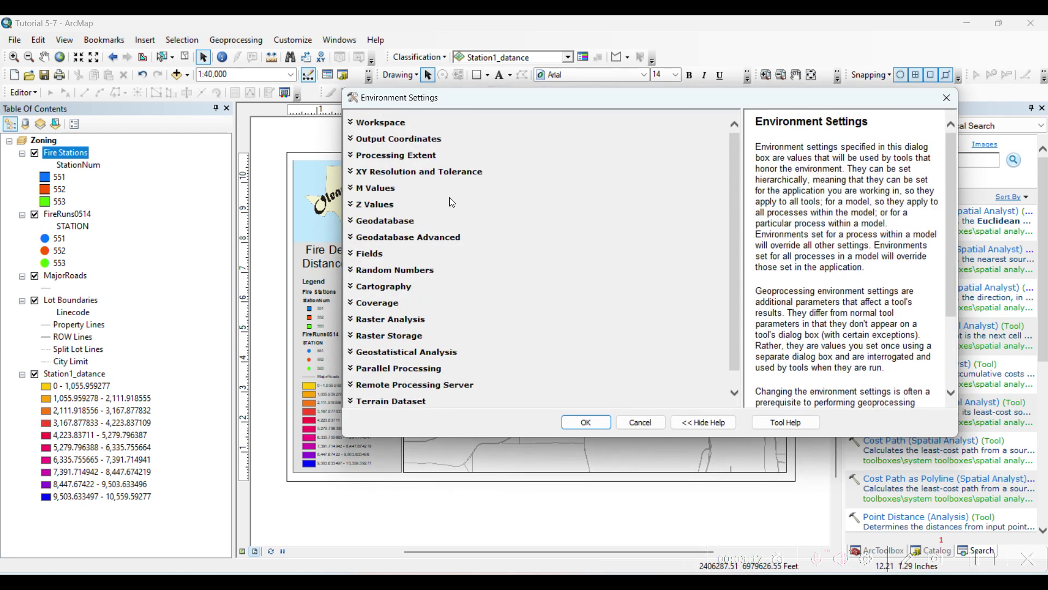
left_click(412, 156)
left_click(427, 181)
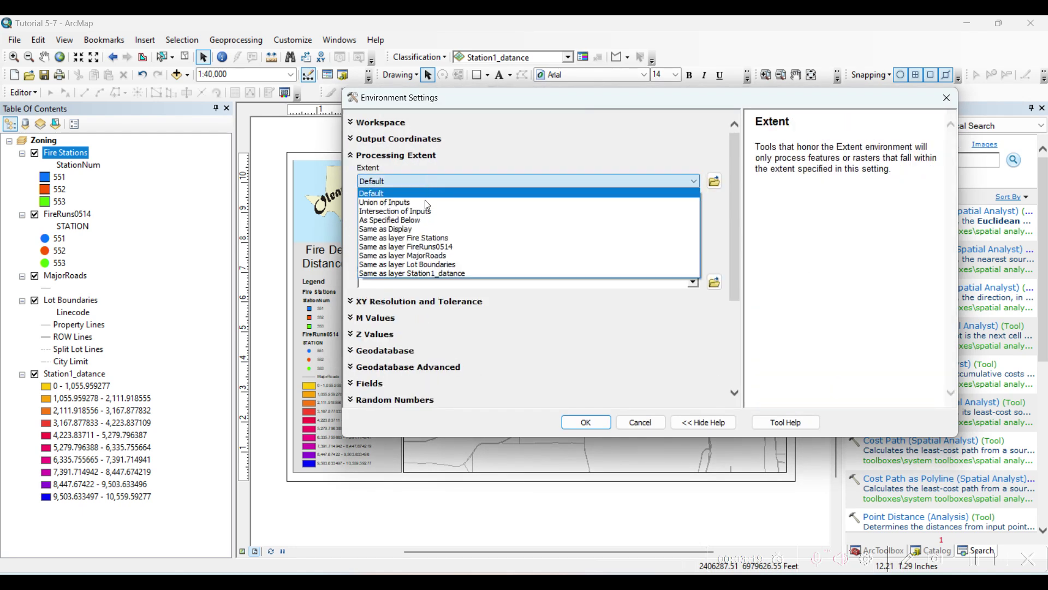
left_click(438, 264)
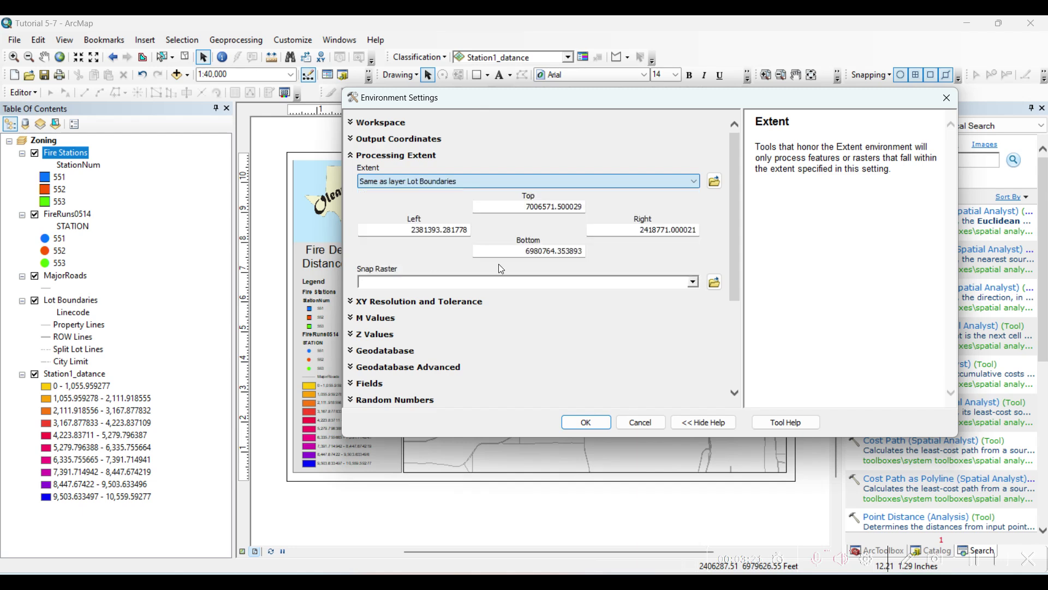
left_click(598, 424)
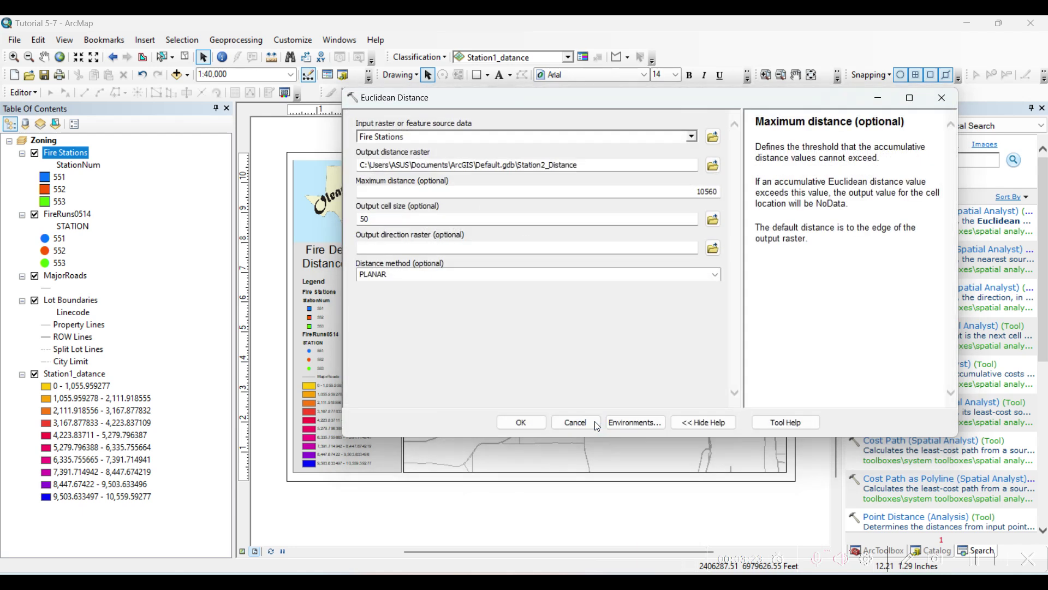
- Run Euclidean Distance to create the Station2_Distance raster
left_click(523, 424)
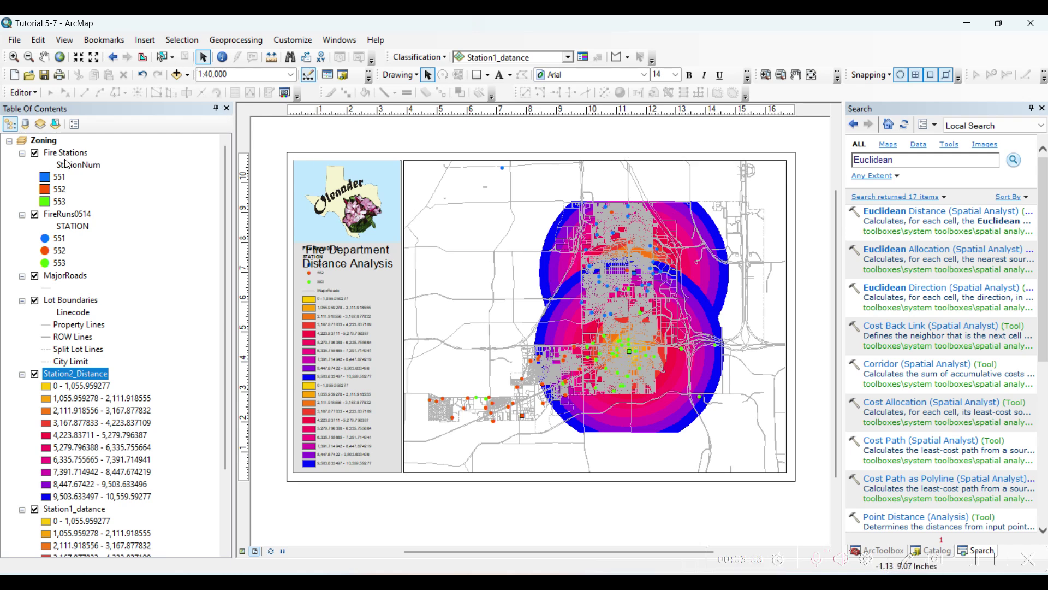
left_click(82, 153)
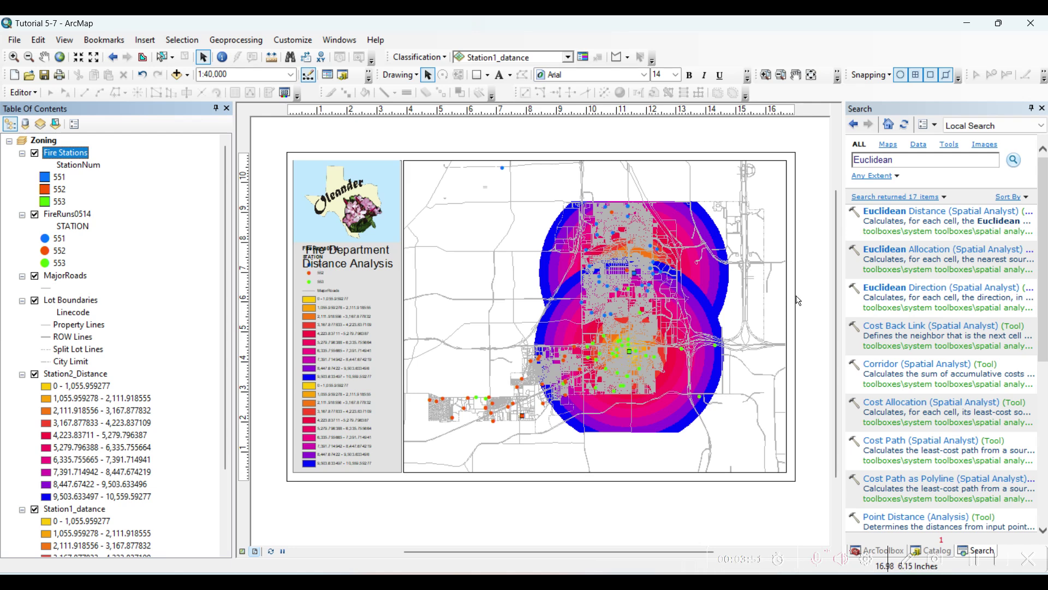
left_click(976, 561)
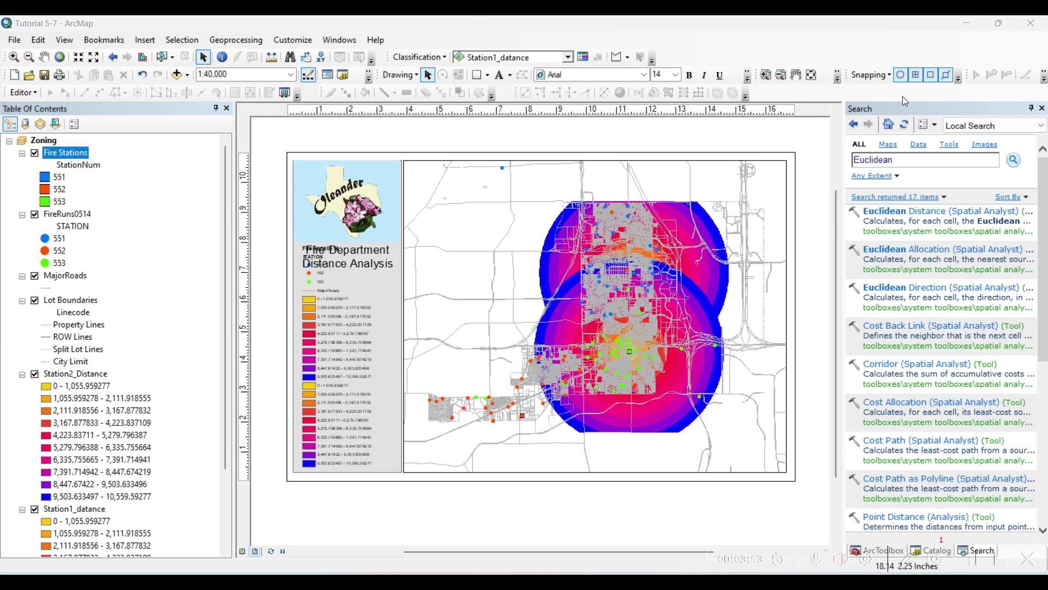
- Search for 'cell statistics' and open the Cell Statistics tool
left_click(900, 160)
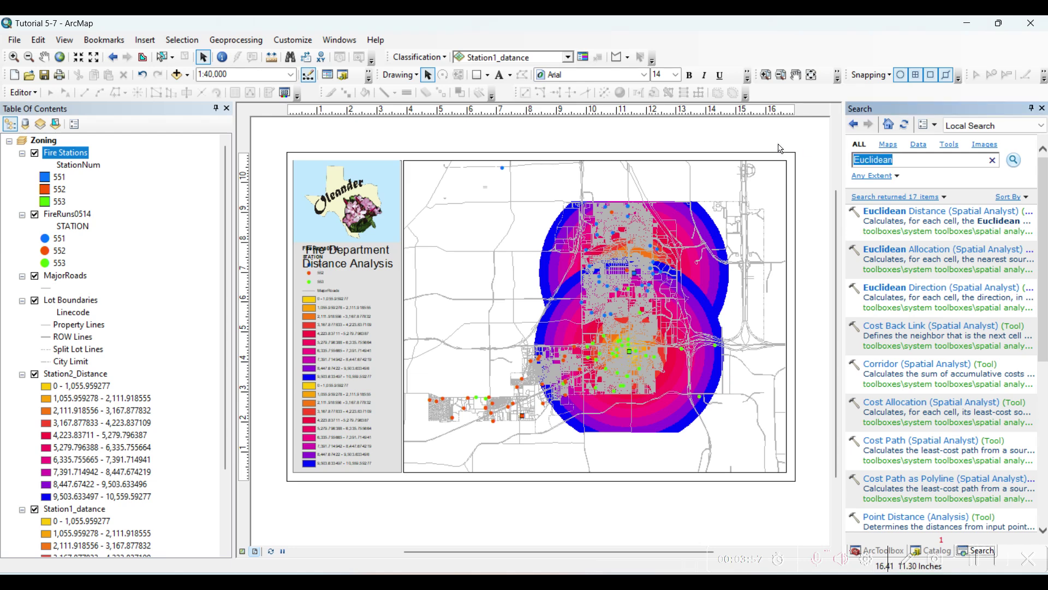
type("cell statistics")
key("Return")
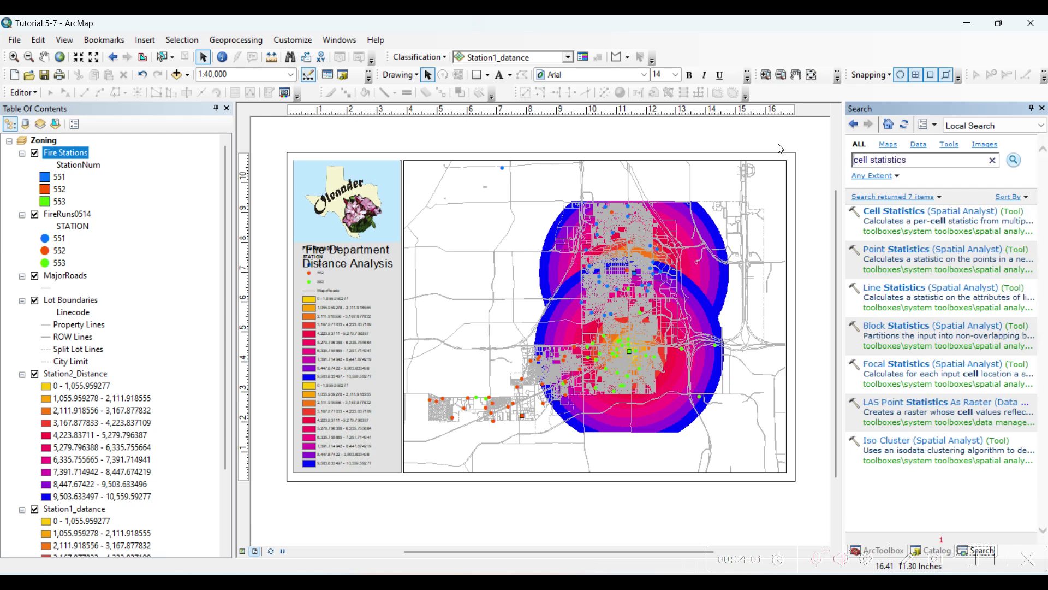
left_click(896, 211)
- Add Station1_datance and Station2_Distance as inputs and name the output Cell_Stat
left_click(691, 137)
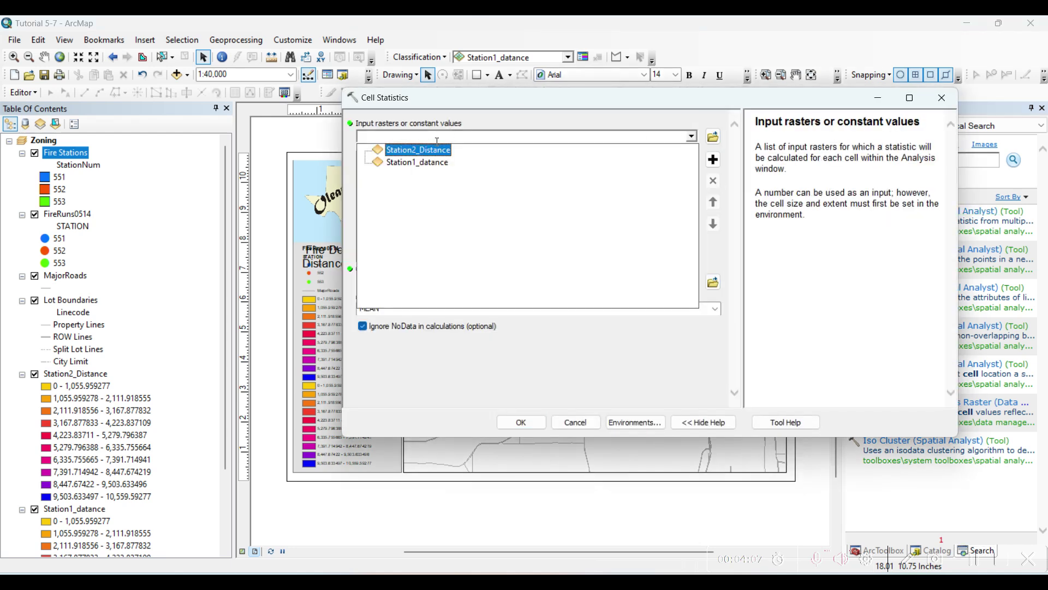
left_click(417, 162)
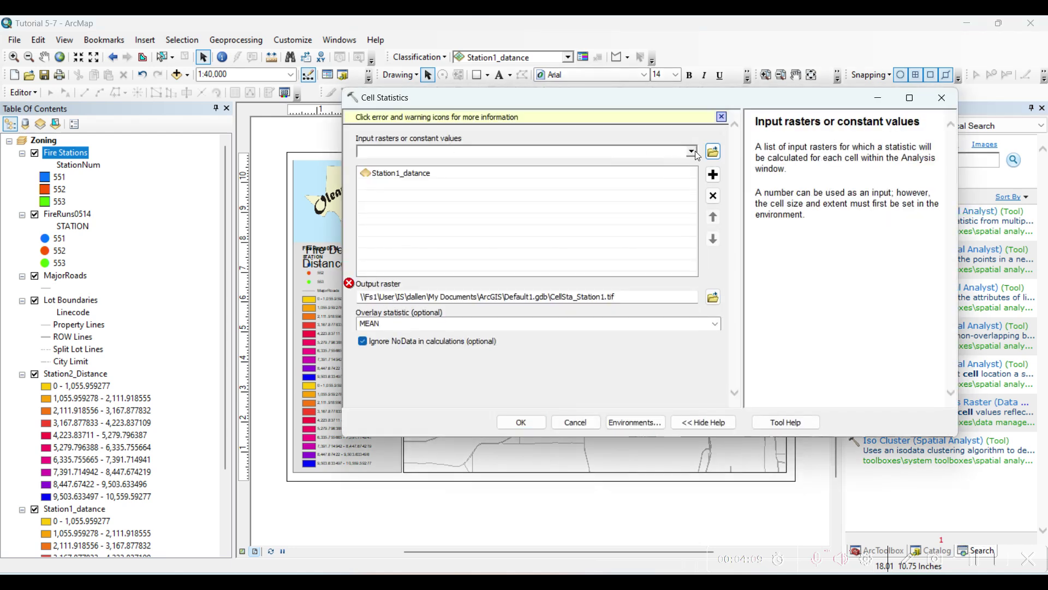
left_click(692, 151)
left_click(406, 164)
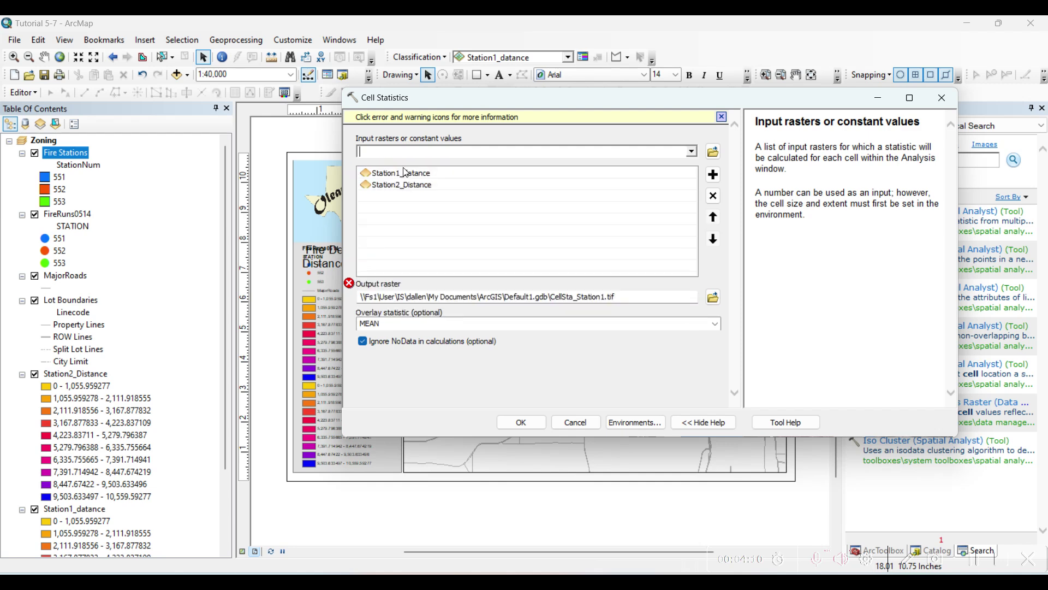
left_click(713, 297)
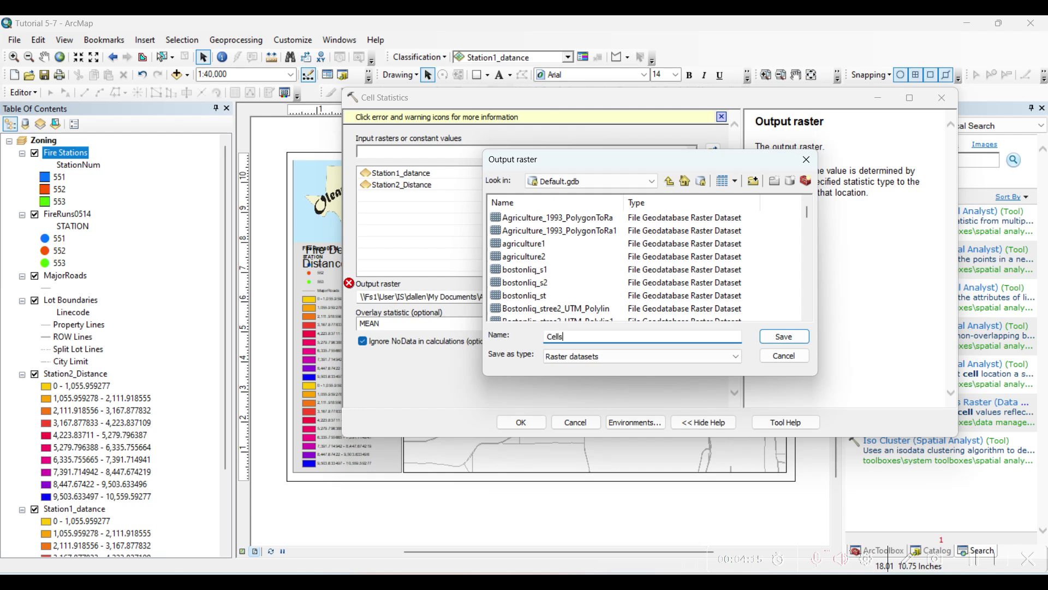
type("Cell_Stat")
key("Return")
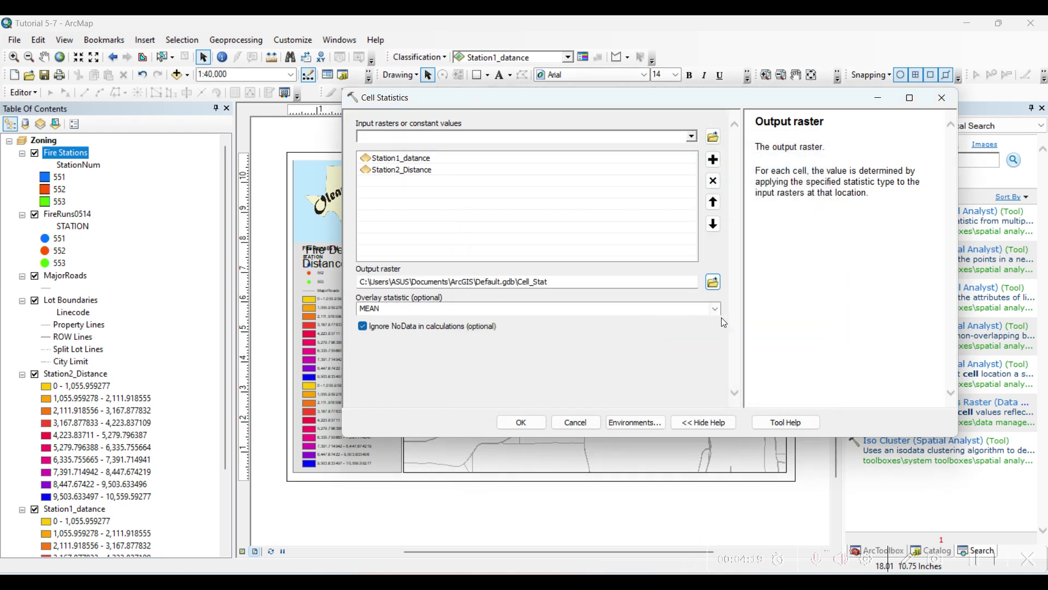
- Choose SUM as the overlay statistic, untick Ignore NoData, and run the tool
left_click(715, 309)
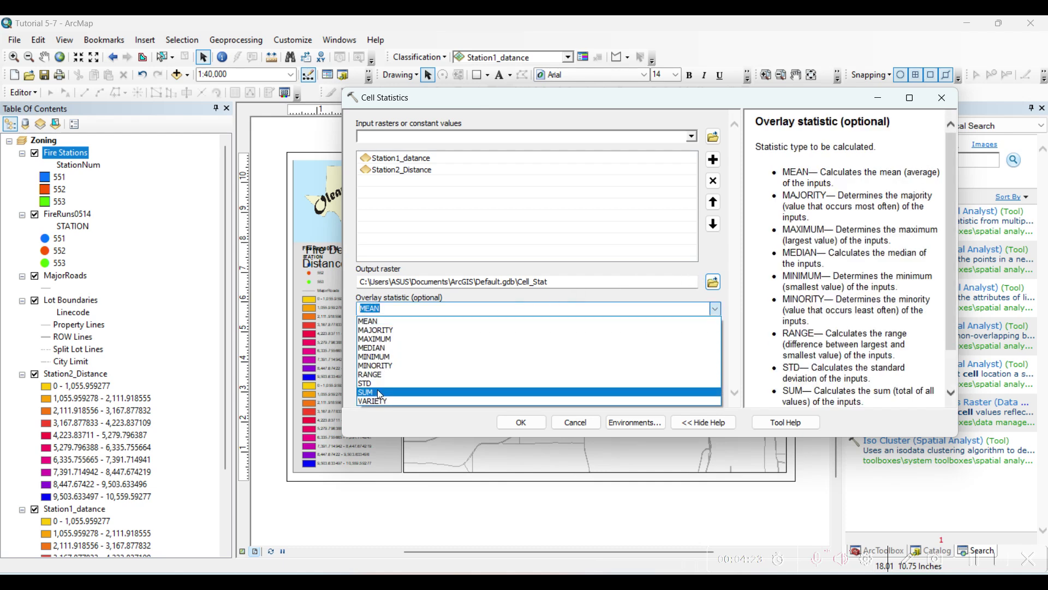
left_click(404, 392)
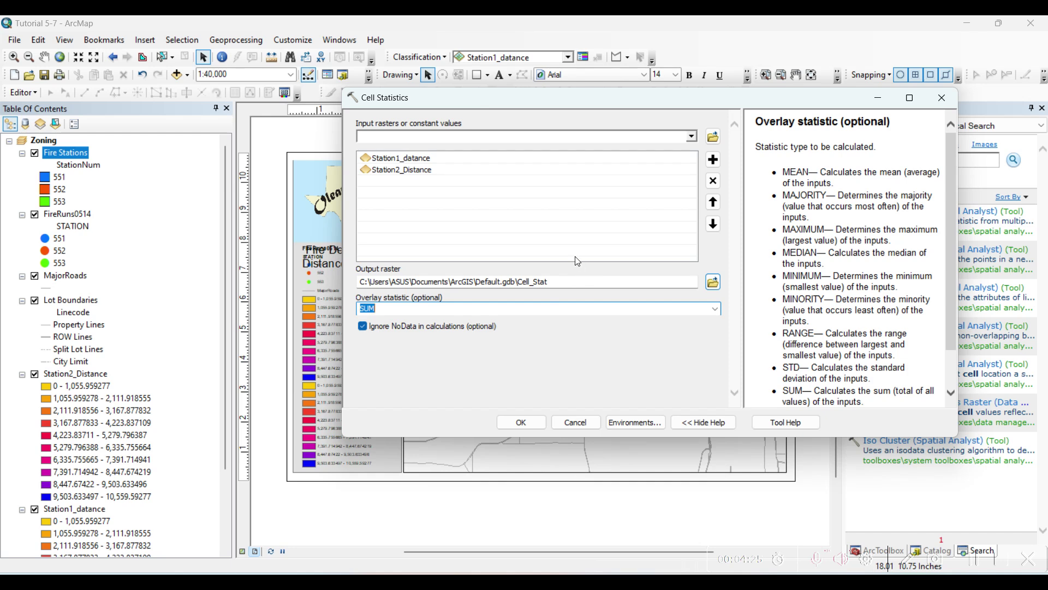
left_click_drag(414, 100, 306, 197)
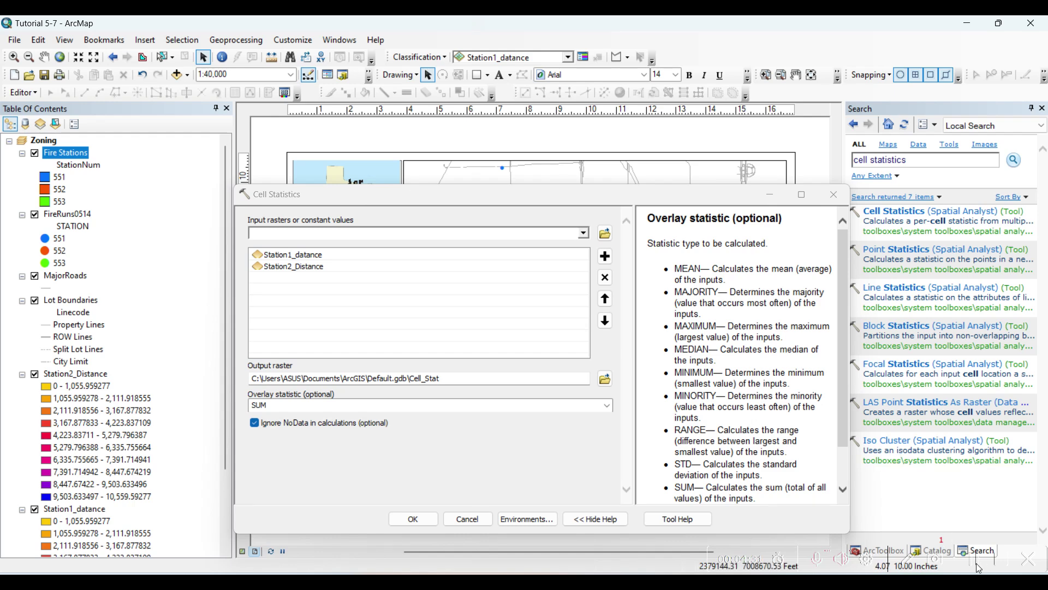
left_click(257, 429)
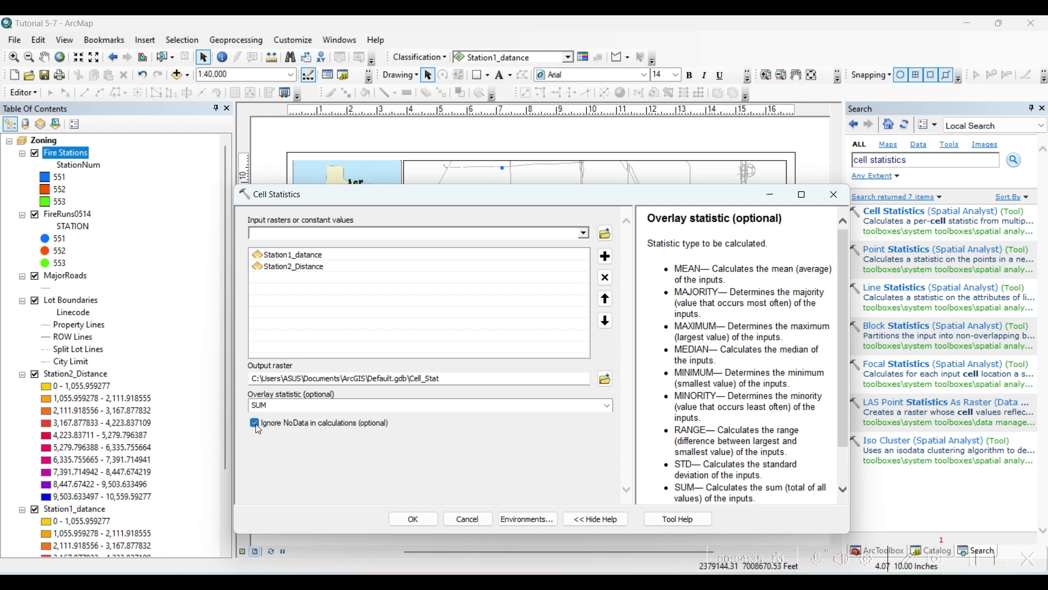
left_click(255, 423)
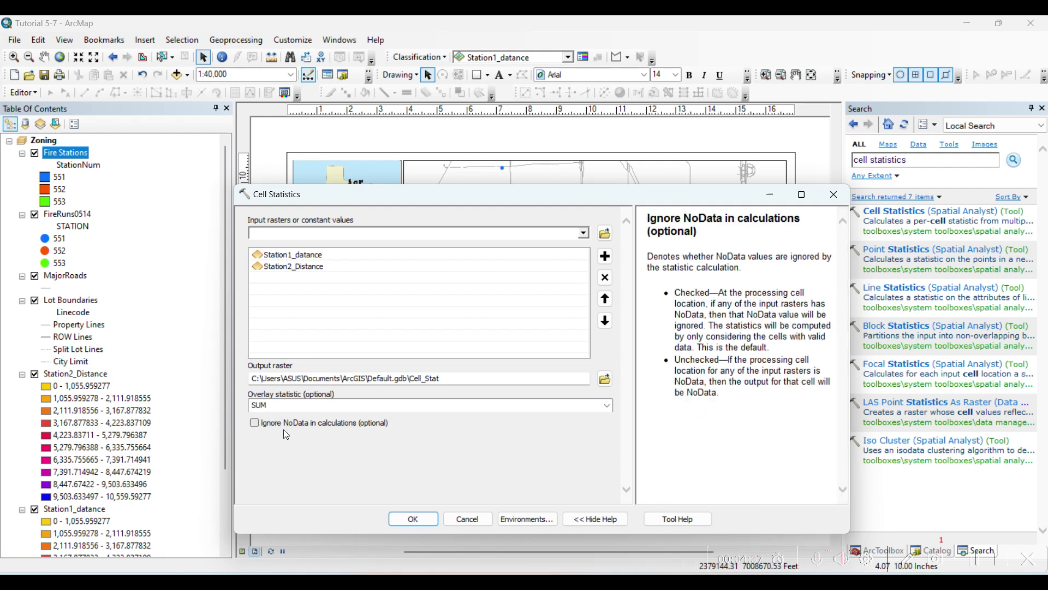
left_click(416, 522)
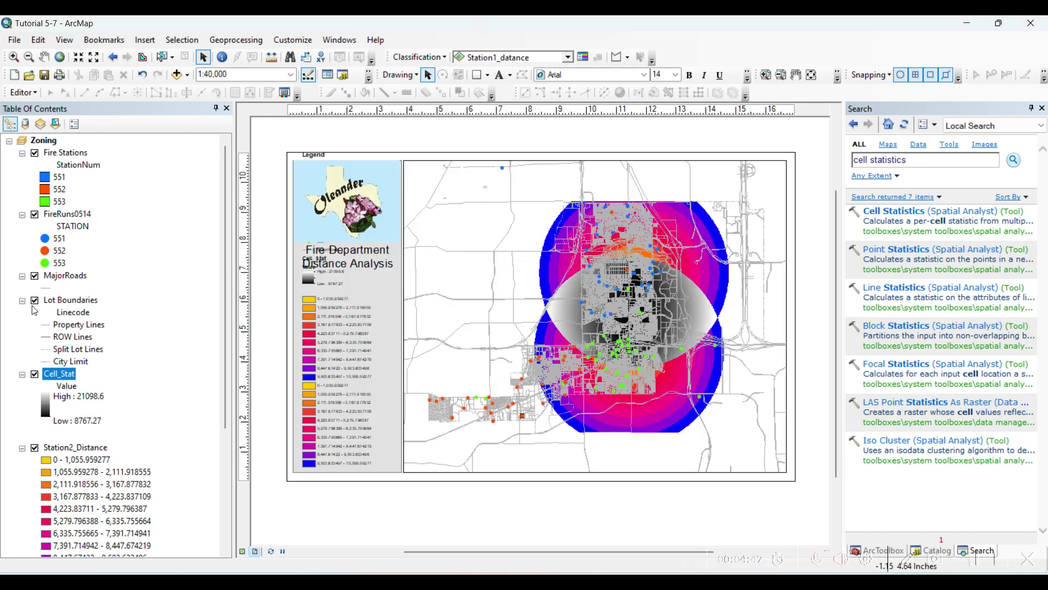
- Hide Station1_datance and Station2_Distance and move Cell_Stat up below FireRuns0514
scroll(55, 452, "down", 4)
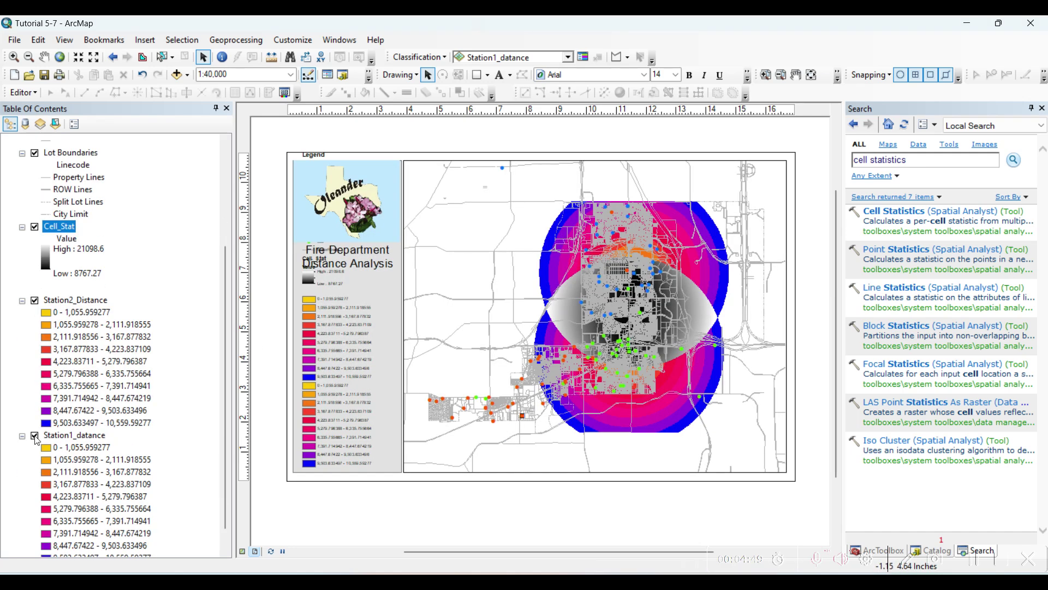
left_click(34, 436)
left_click(35, 300)
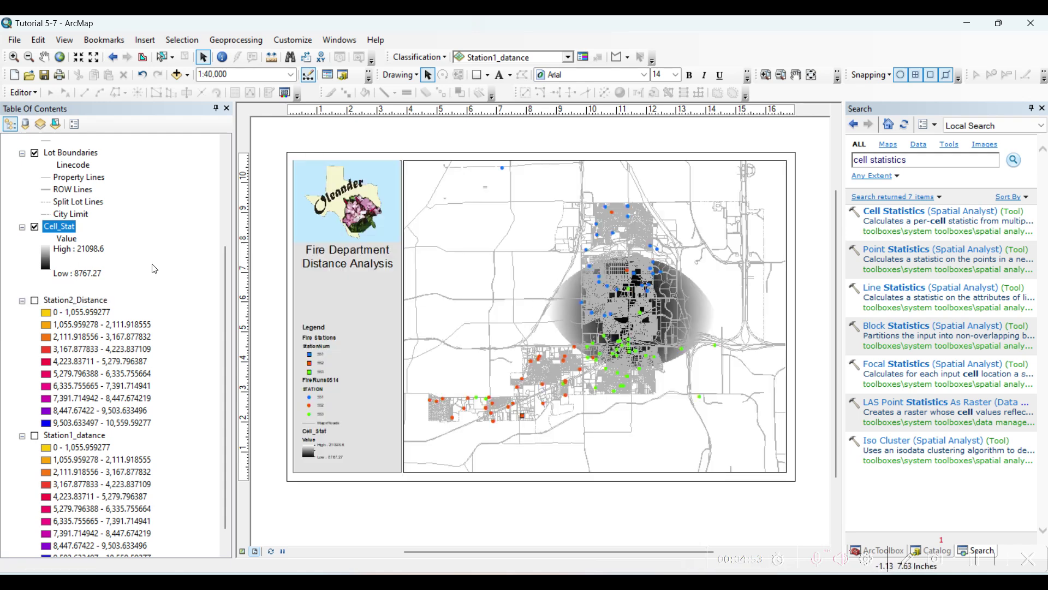
scroll(85, 243, "up", 4)
left_click_drag(57, 377, 43, 264)
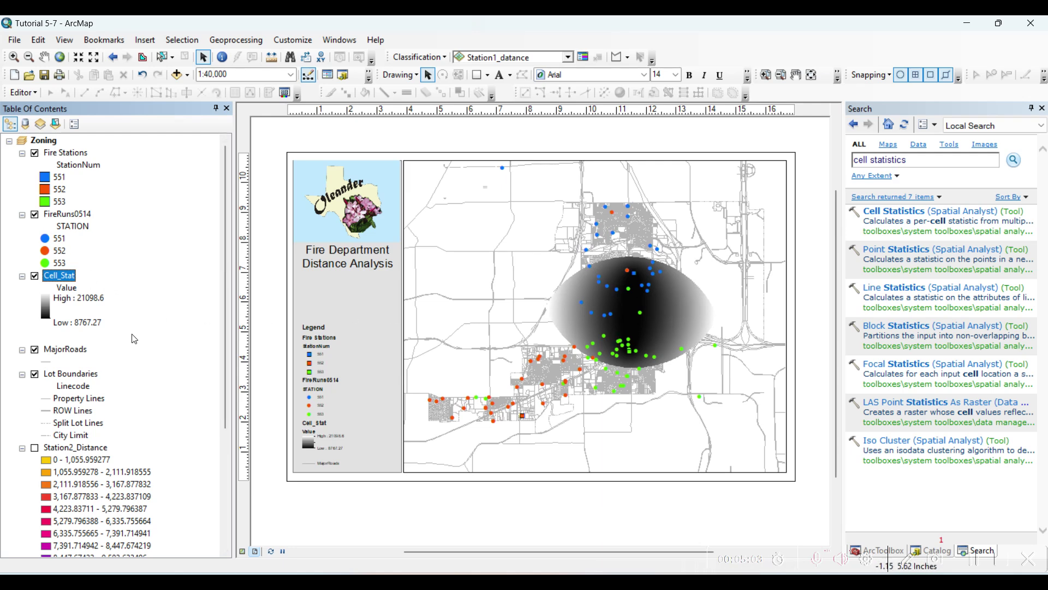
scroll(128, 341, "down", 4)
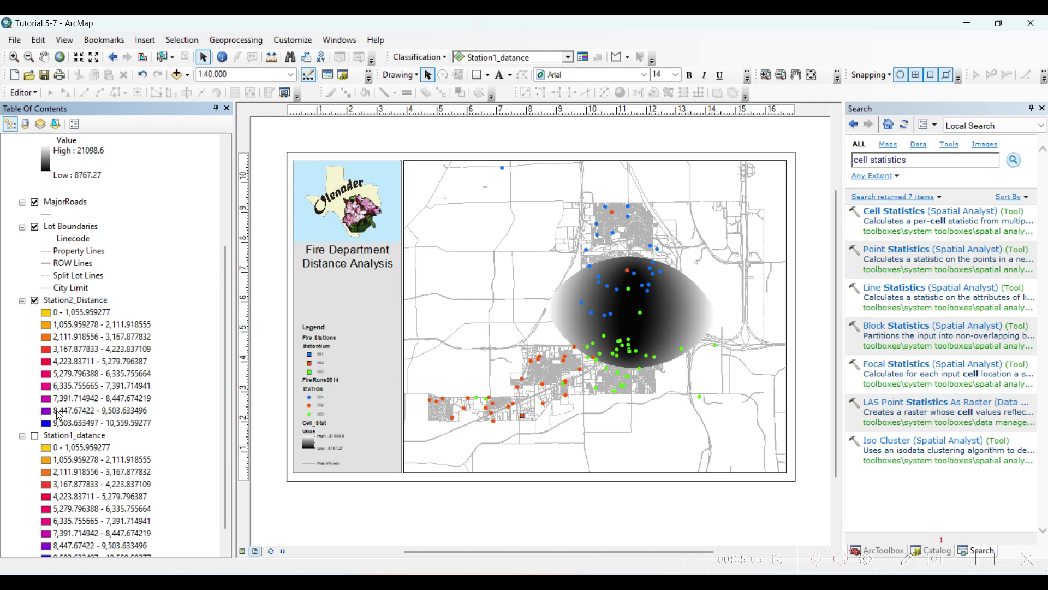
left_click(34, 435)
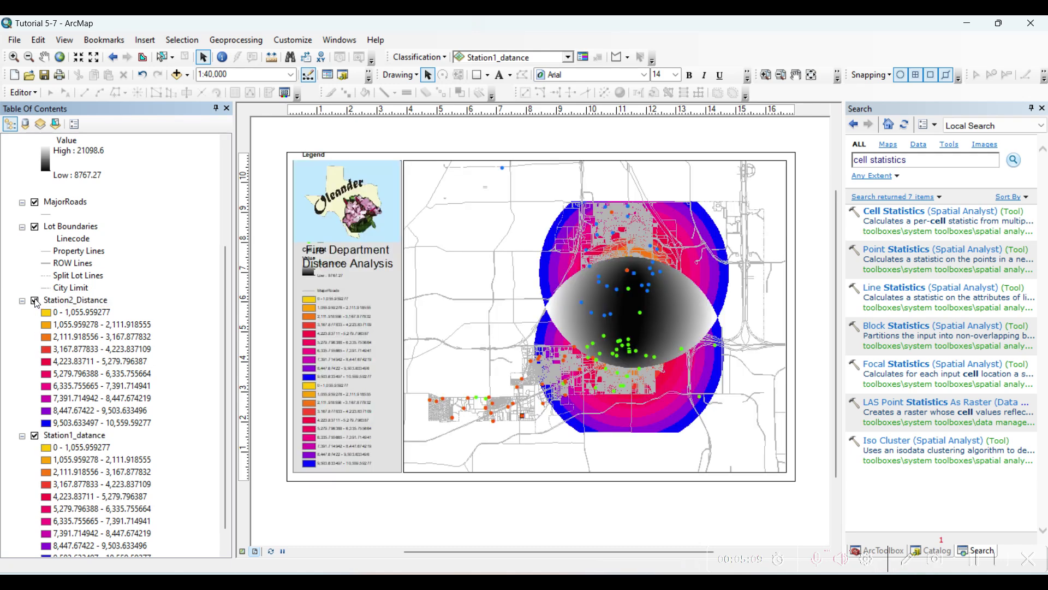
left_click(35, 301)
left_click(35, 435)
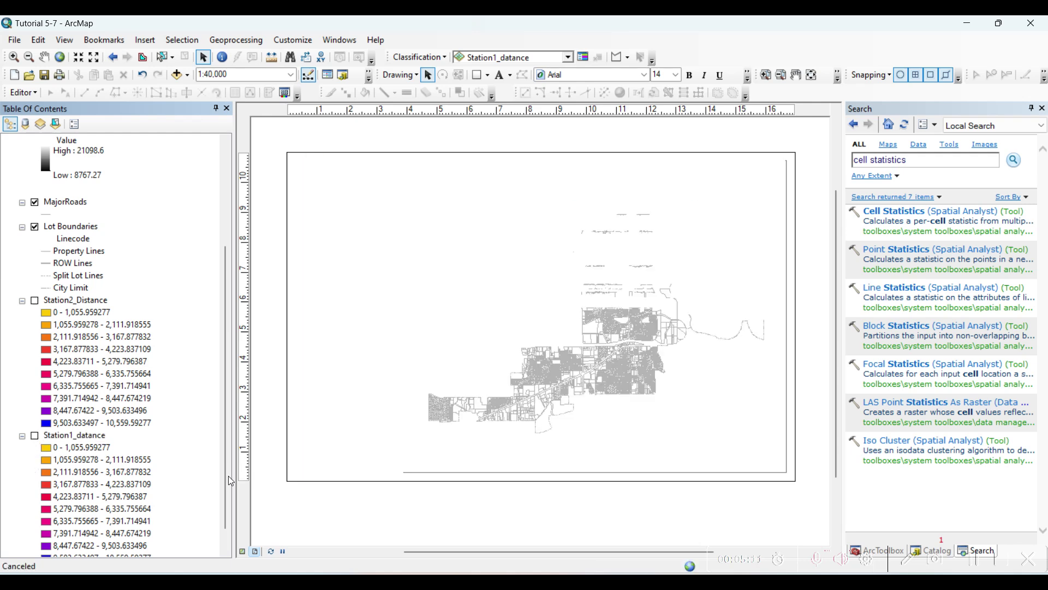
scroll(224, 485, "up", 4)
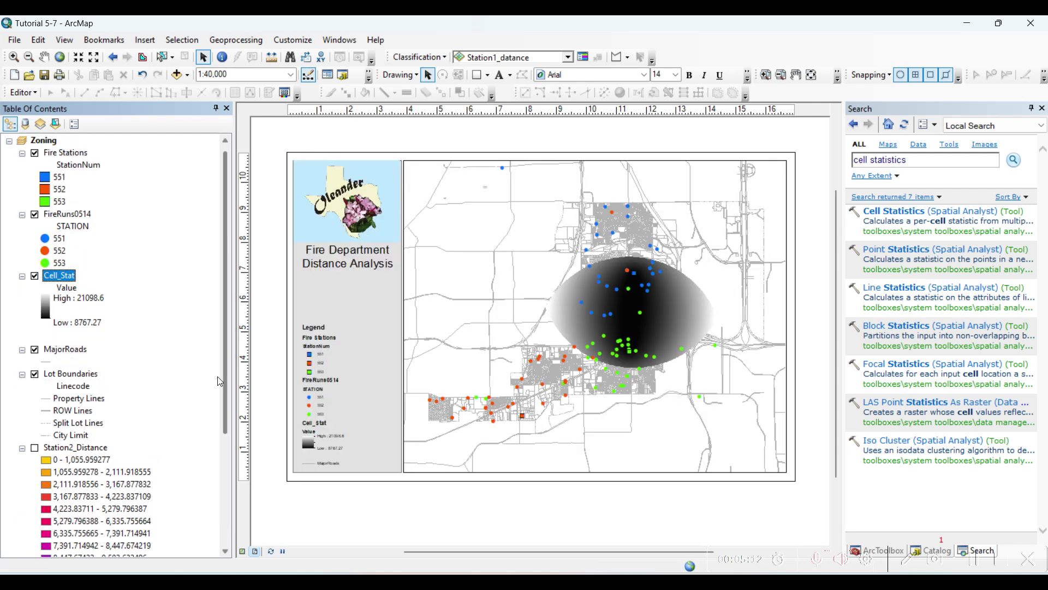
left_click(46, 320)
- Apply the blue-to-red colour ramp to the Cell_Stat raster
left_click(85, 363)
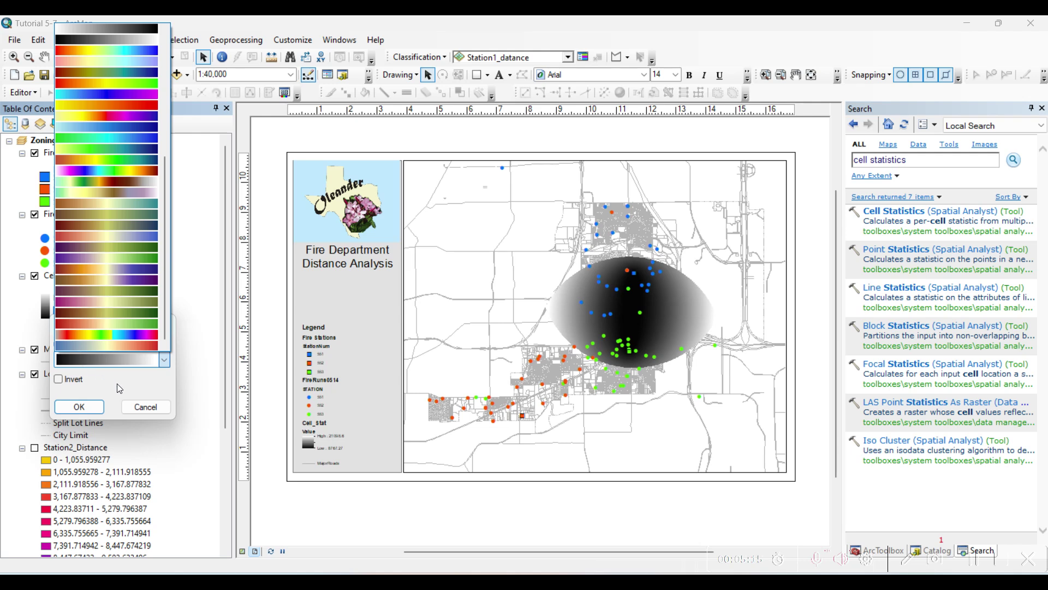
left_click(121, 346)
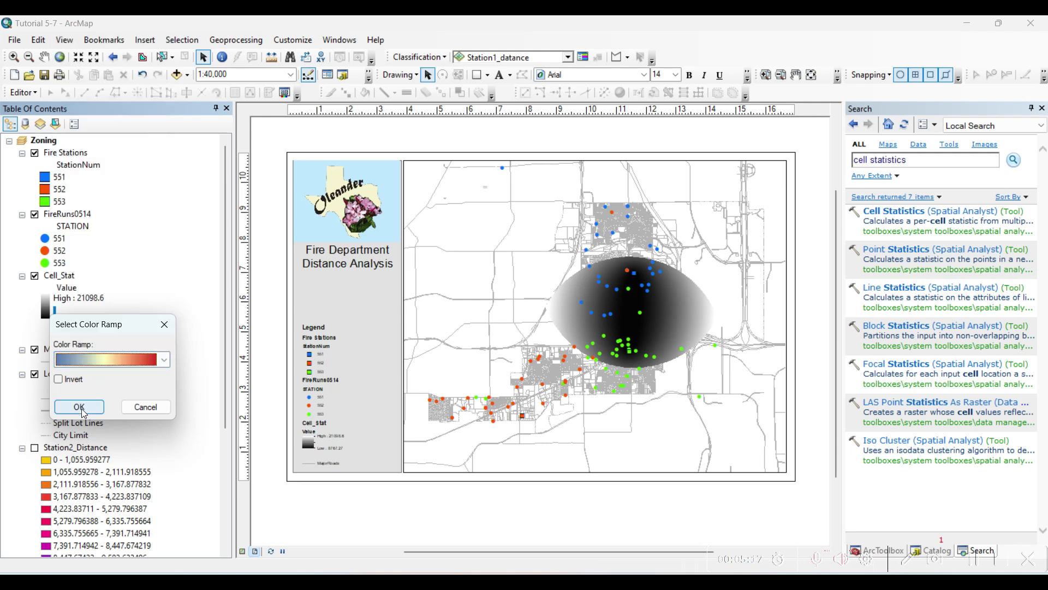
left_click(81, 408)
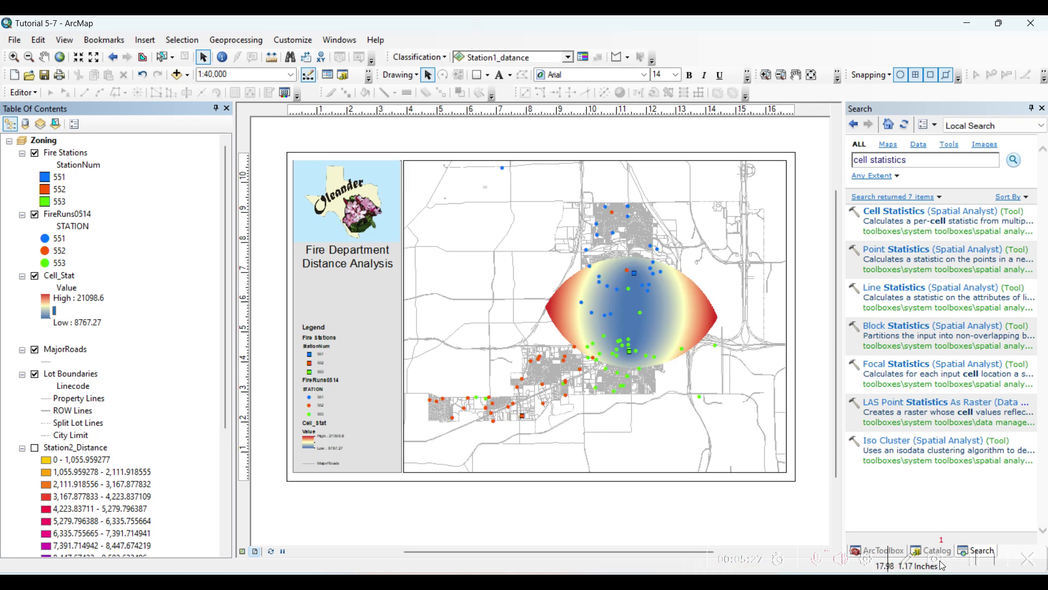
left_click(976, 567)
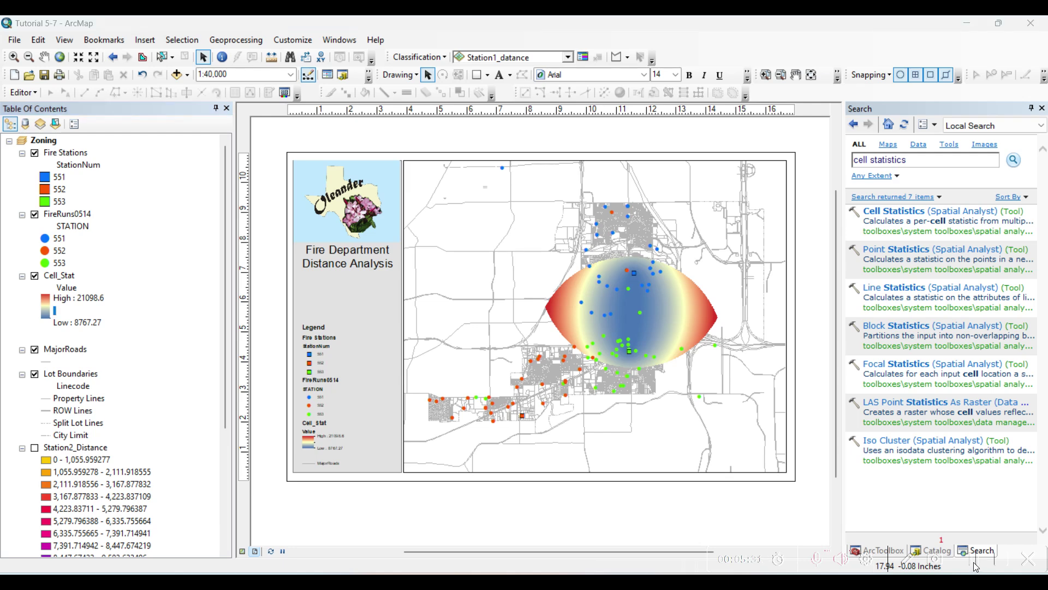